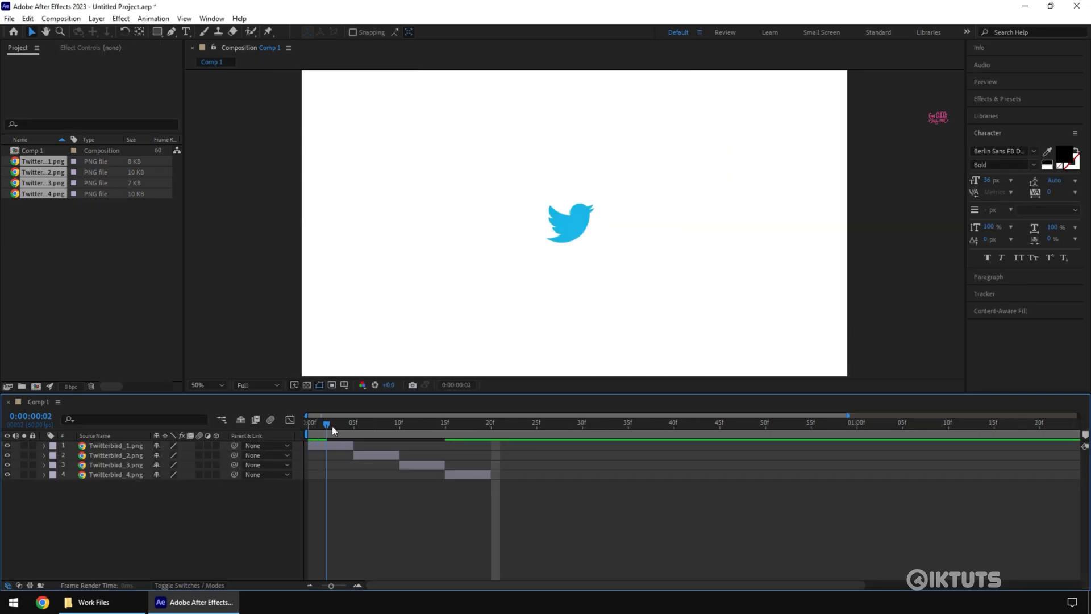
drag(319, 425, 487, 438)
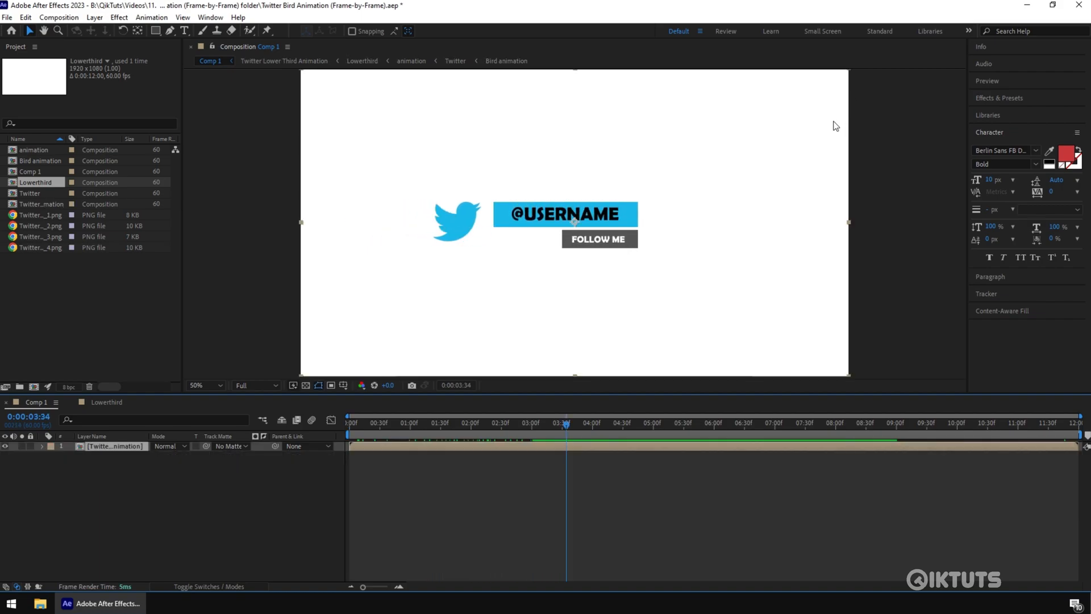
drag(832, 122, 726, 188)
drag(611, 253, 490, 315)
key(space)
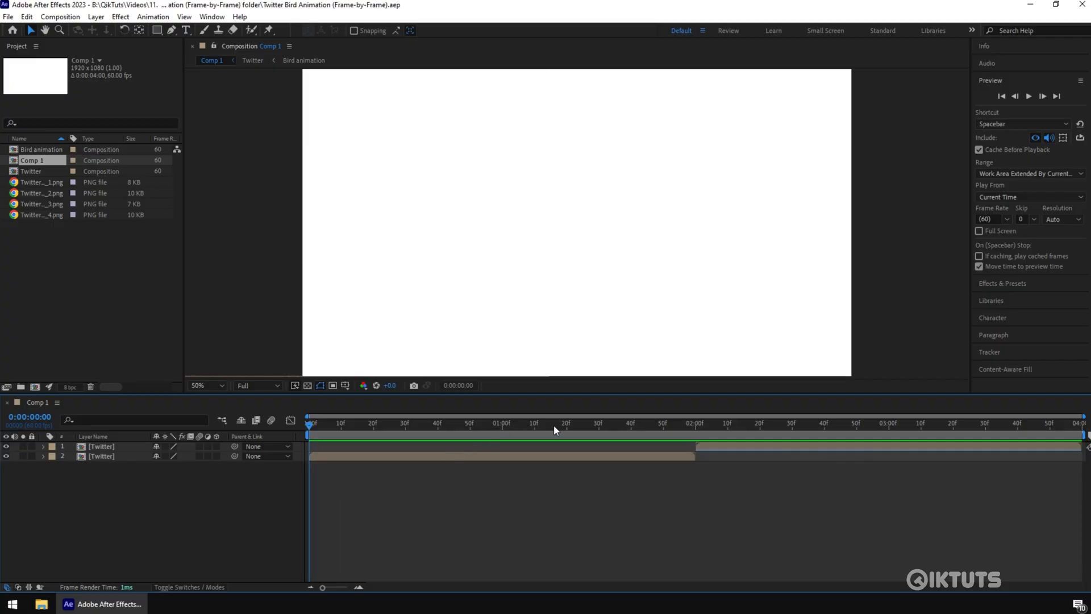
Set Comp 1's duration to 12 seconds and fit the whole time span in the timeline.
mouse_move(1069, 431)
mouse_down()
mouse_move(1086, 430)
mouse_move(310, 424)
mouse_move(833, 428)
mouse_move(1080, 446)
mouse_move(1070, 431)
mouse_up()
right_click(217, 480)
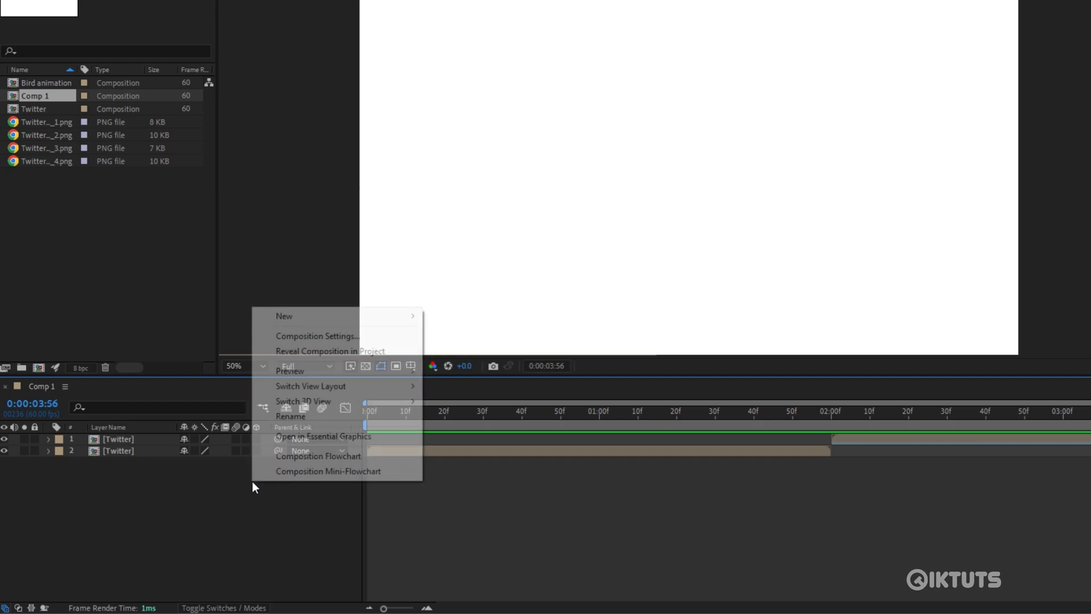
click(321, 341)
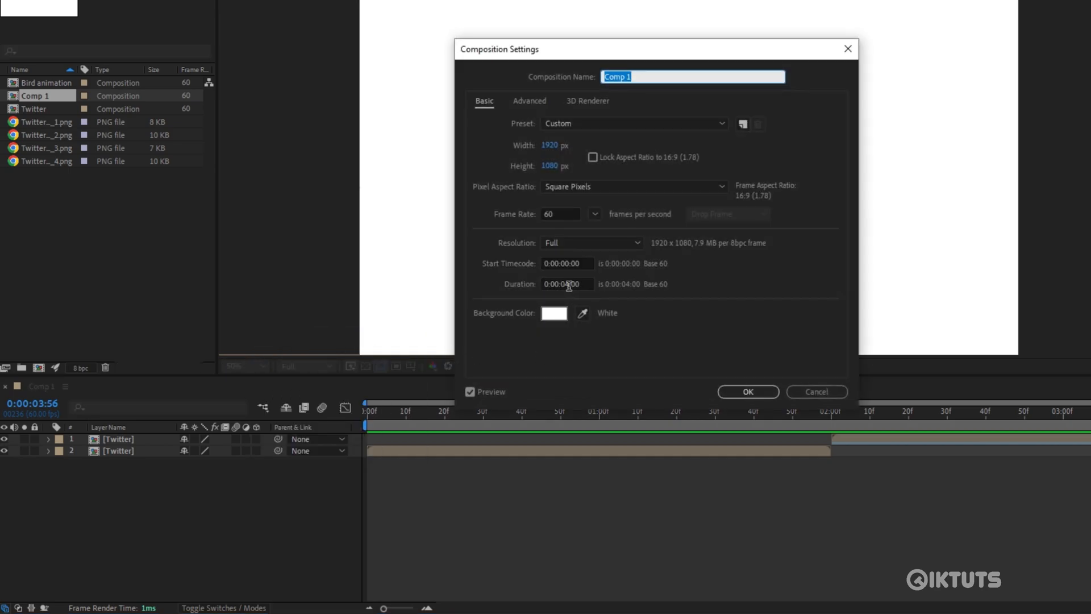
double_click(569, 284)
text(12)
click(743, 393)
drag(678, 403, 1084, 416)
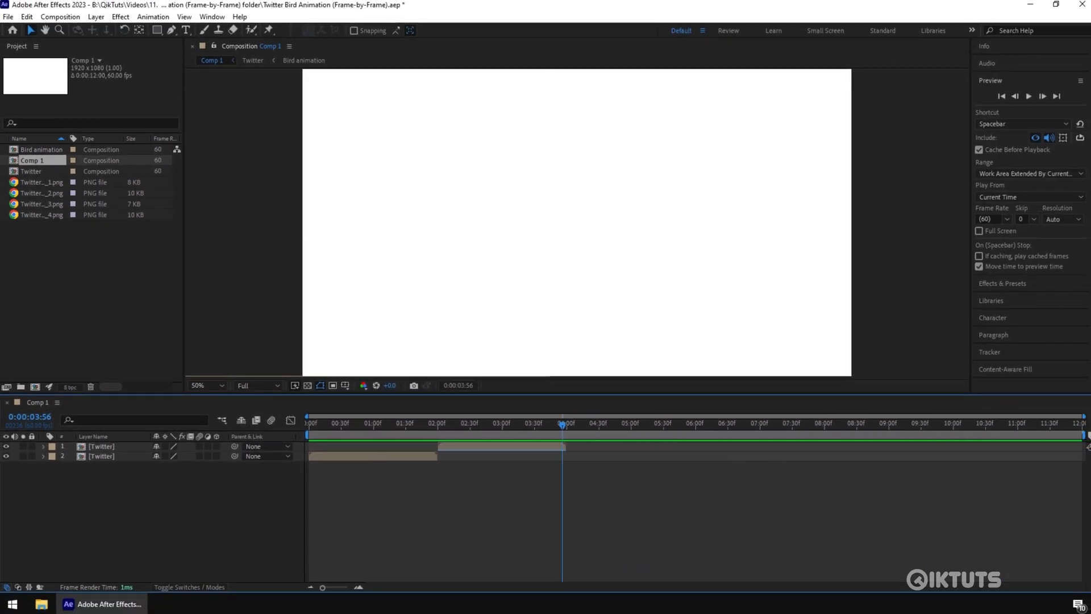
Move the uppermost Twitter layer along the timeline so that it ends at the 12-second mark.
click(492, 450)
drag(490, 449, 1006, 457)
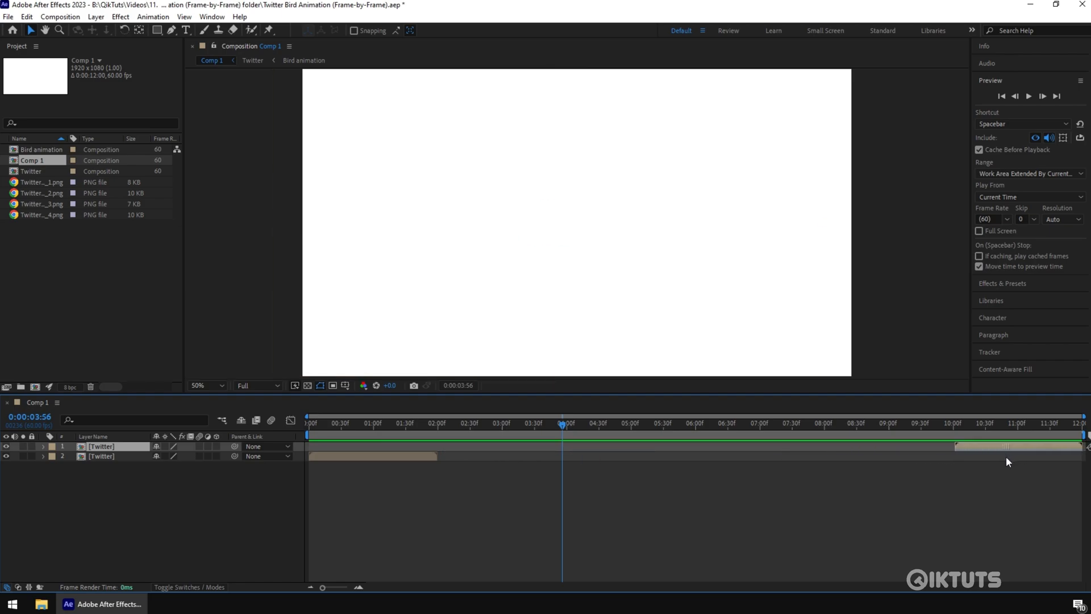
drag(447, 426, 1082, 436)
Duplicate the Twitter layer that occupies the first two seconds of the timeline.
mouse_move(446, 425)
mouse_down()
mouse_move(950, 432)
mouse_move(437, 425)
mouse_up()
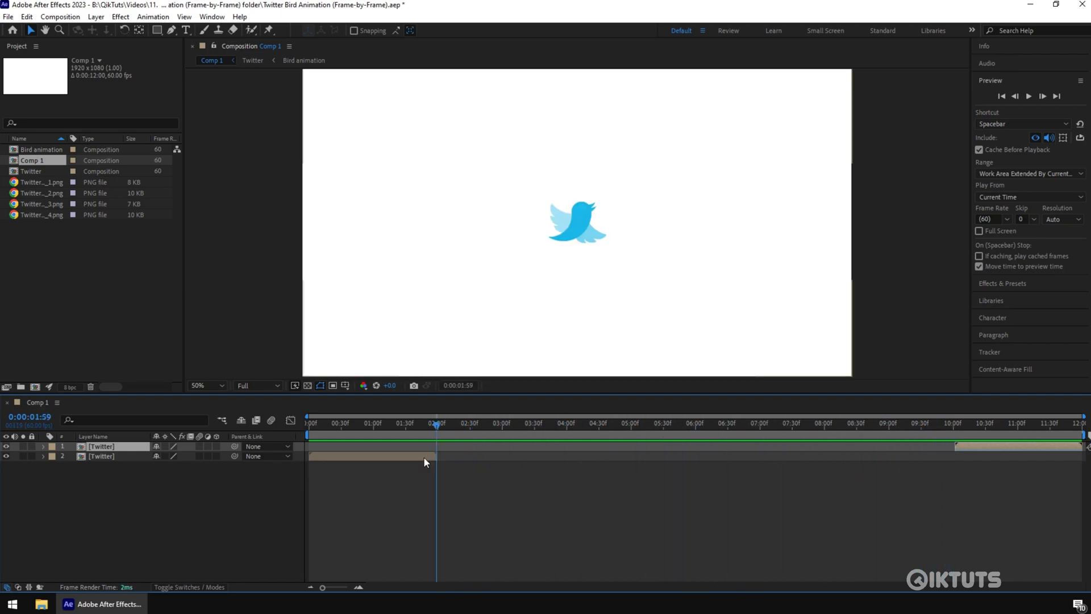
click(424, 456)
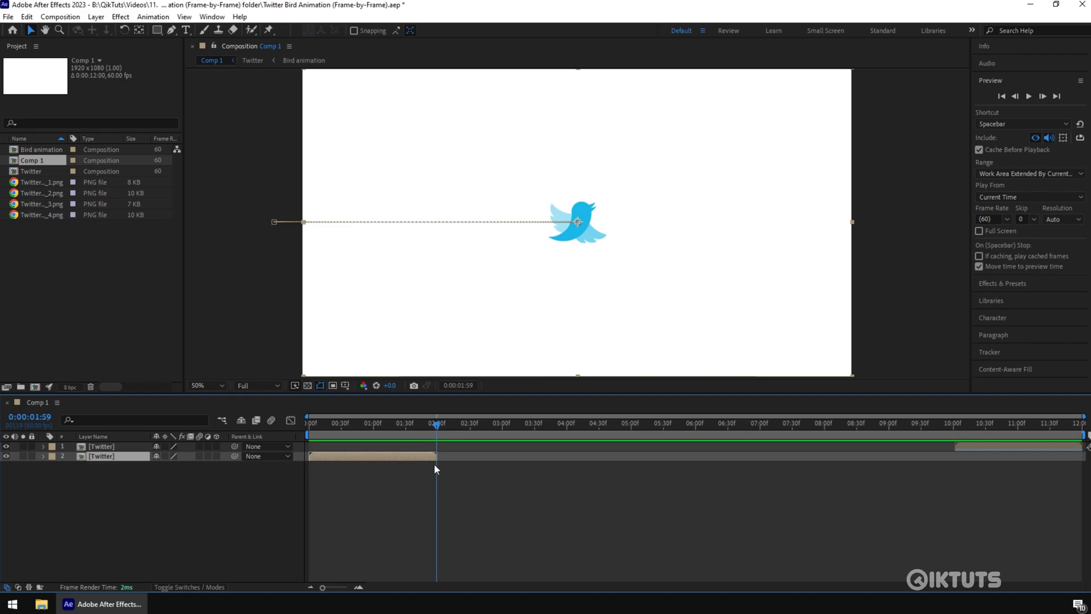
key(ctrl+d)
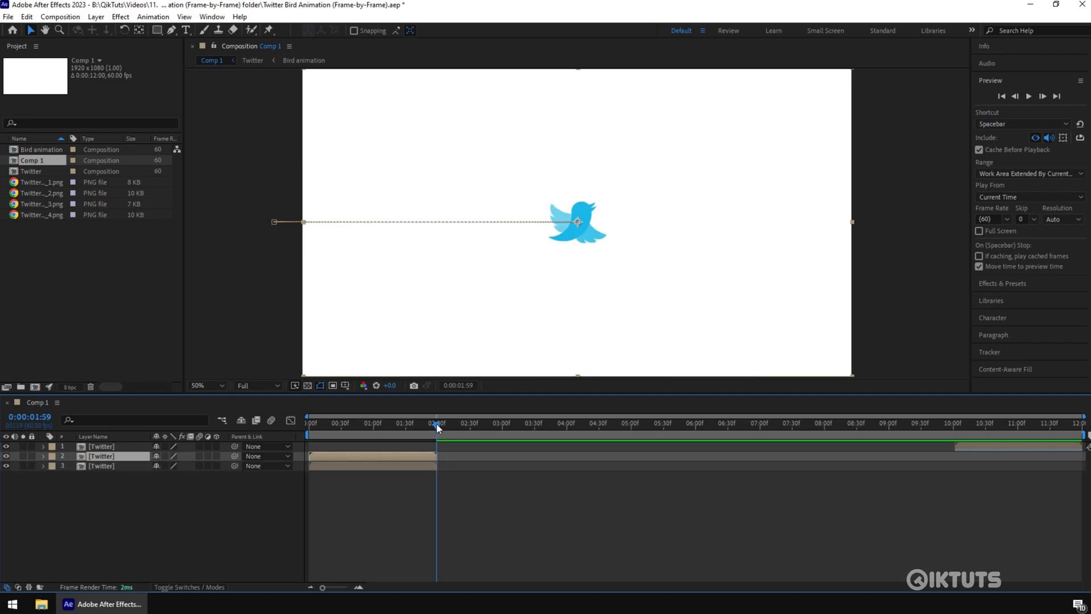
Apply a freeze frame to the duplicated Twitter layer at 0:00:01:44.
drag(436, 424, 419, 428)
click(419, 456)
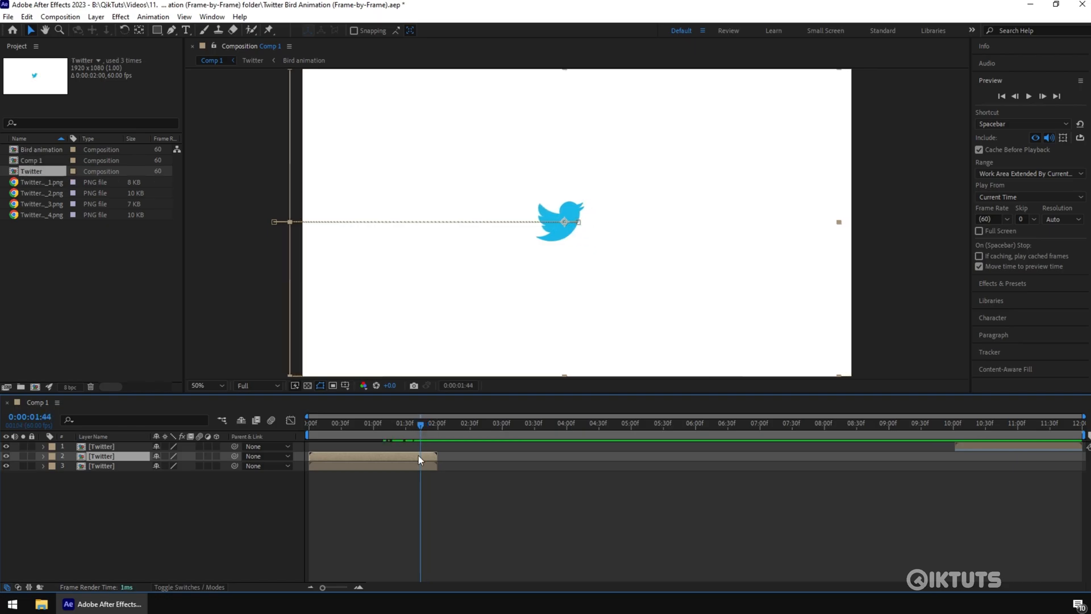
right_click(419, 455)
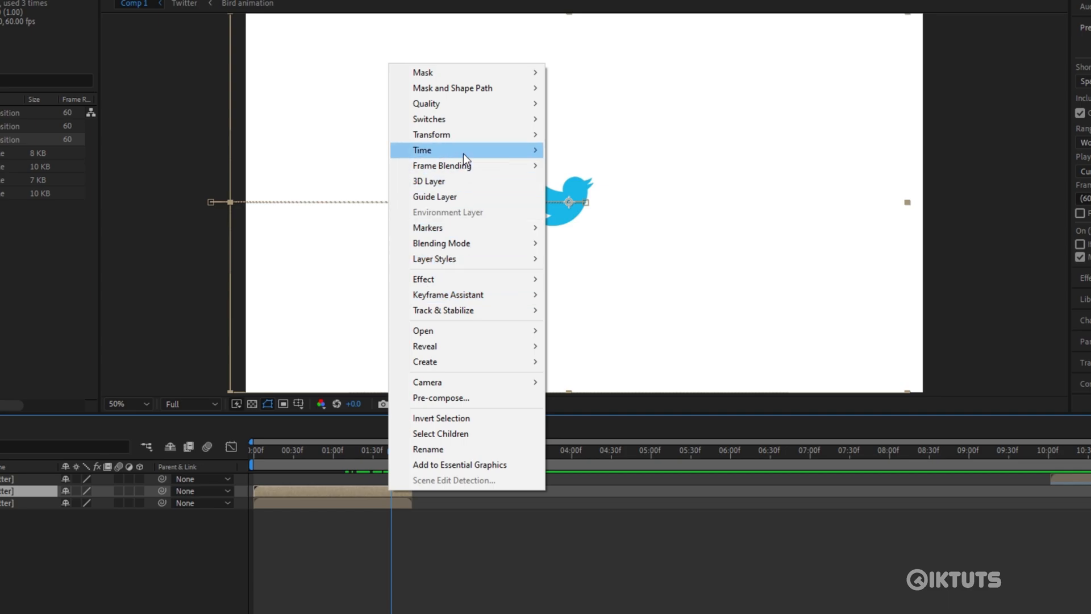
mouse_move(462, 151)
click(620, 200)
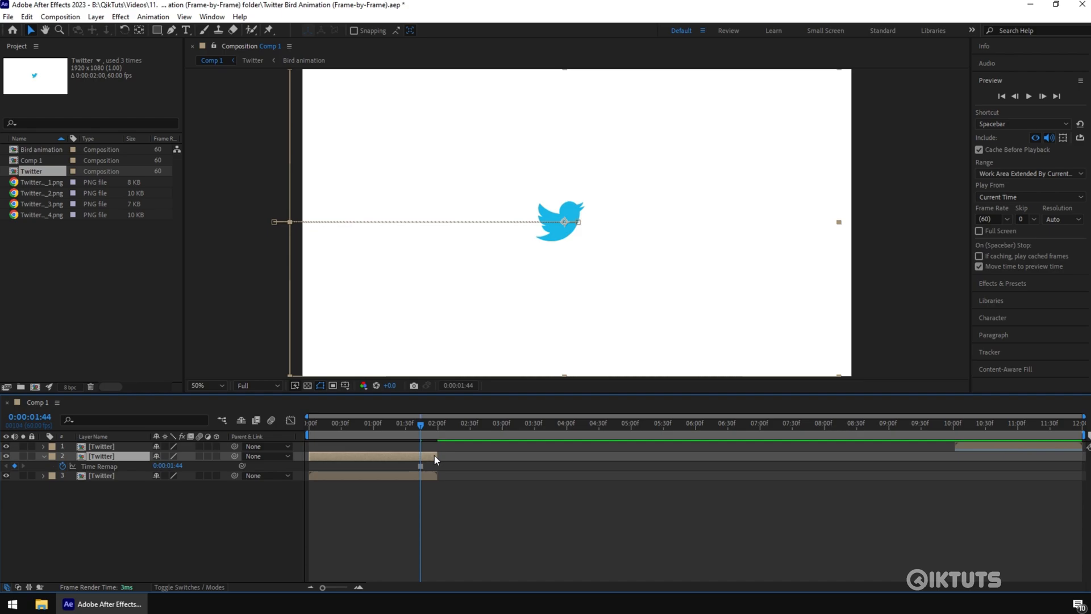
Extend the frozen Twitter layer to about 10:00, split it at about 2:00 and delete the part before the split.
drag(434, 455, 953, 468)
drag(424, 424, 941, 438)
key(ctrl+shift+d)
click(410, 466)
key(Delete)
Pre-compose the three Twitter layers into a new composition named animation.
drag(102, 499, 115, 464)
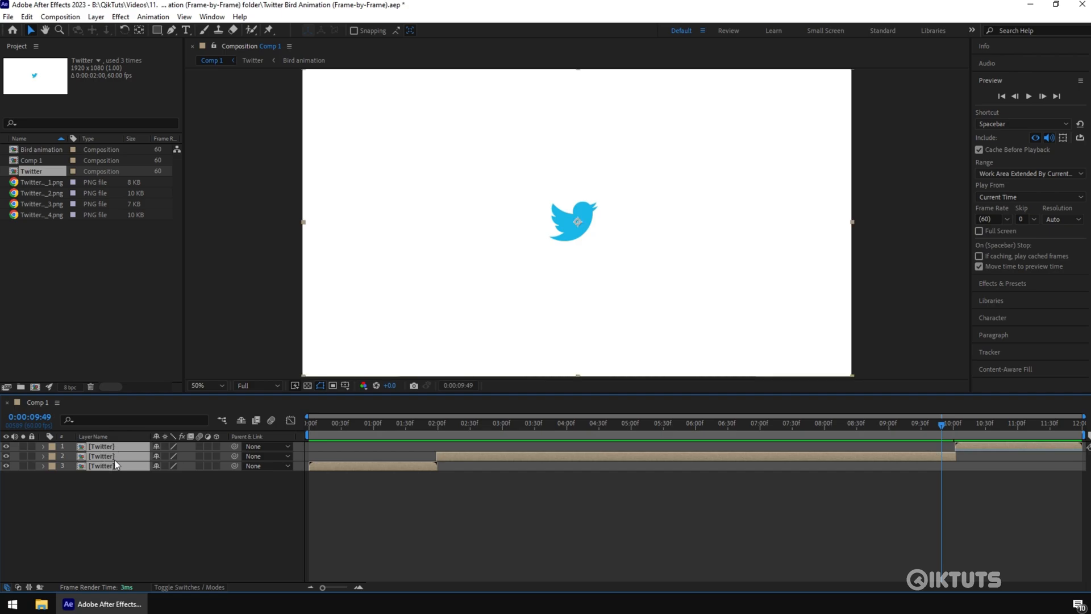
right_click(116, 464)
click(166, 382)
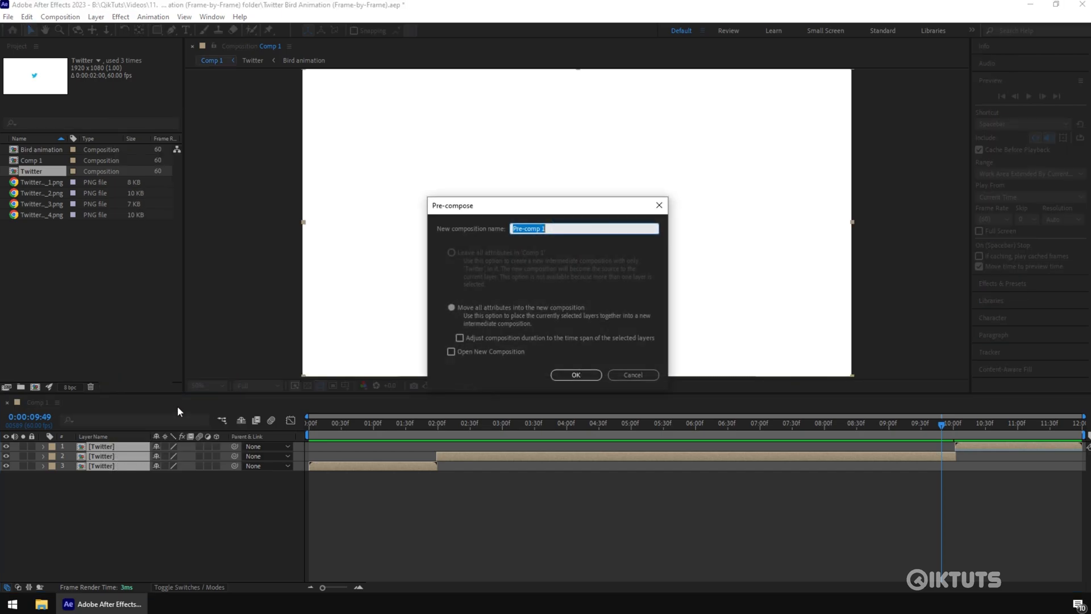
text(animation)
click(576, 375)
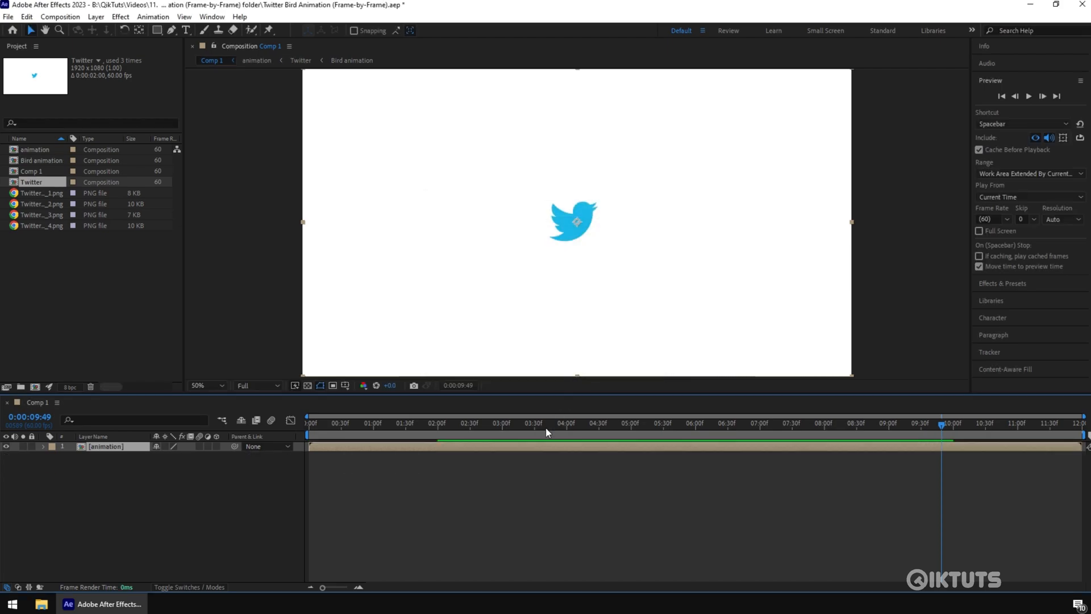
At 0:00:02:01, shift the animation layer so the bird sits left of the frame's centre.
click(438, 425)
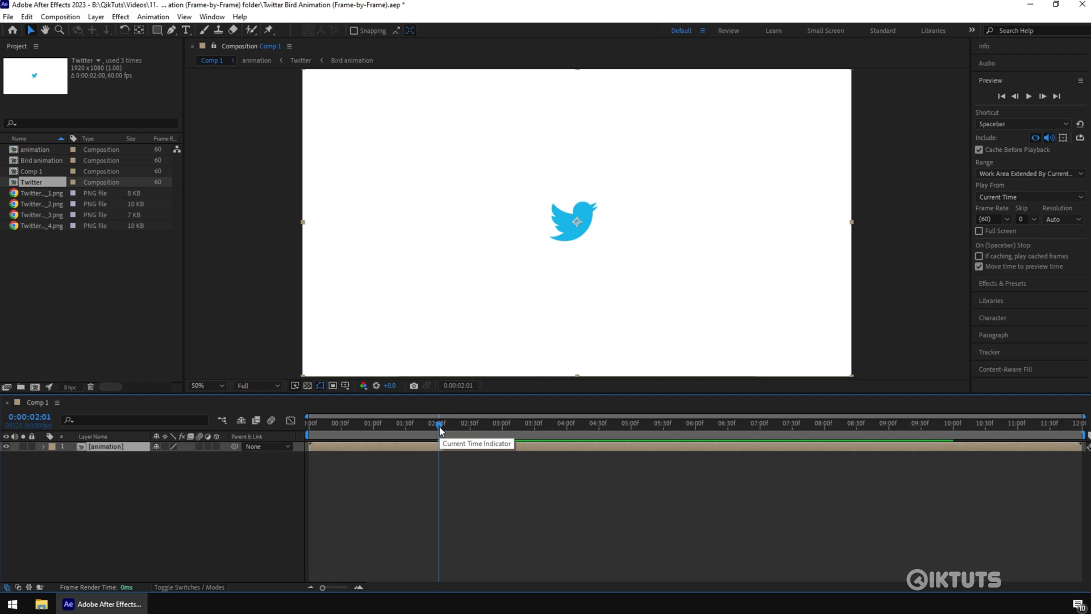
drag(556, 240, 451, 244)
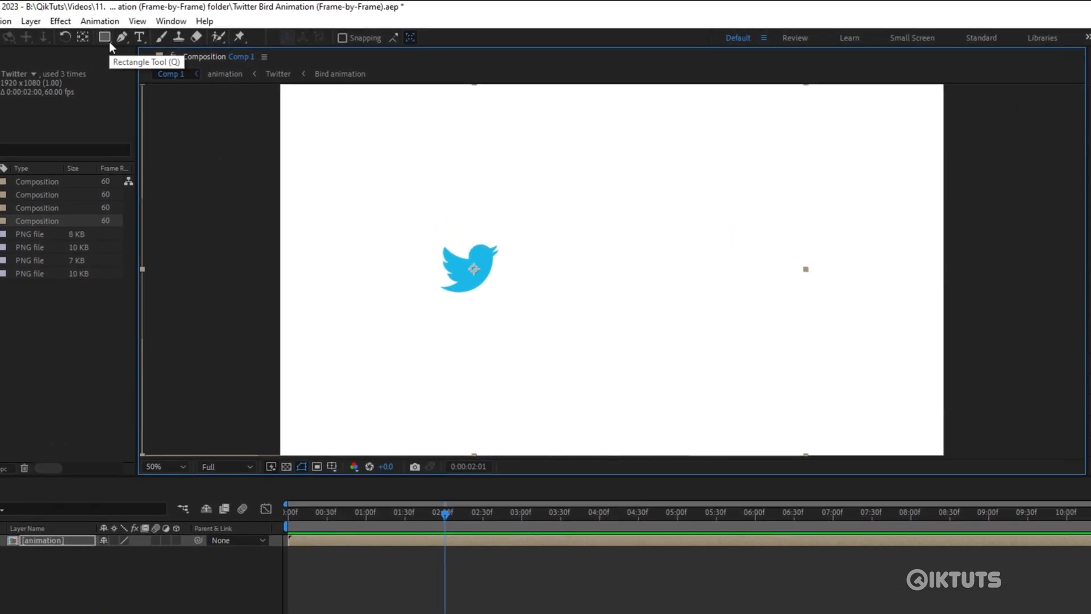
Draw two black rectangles on separate shape layers beside the bird: a wide bar and a shorter one beneath its right end.
click(104, 37)
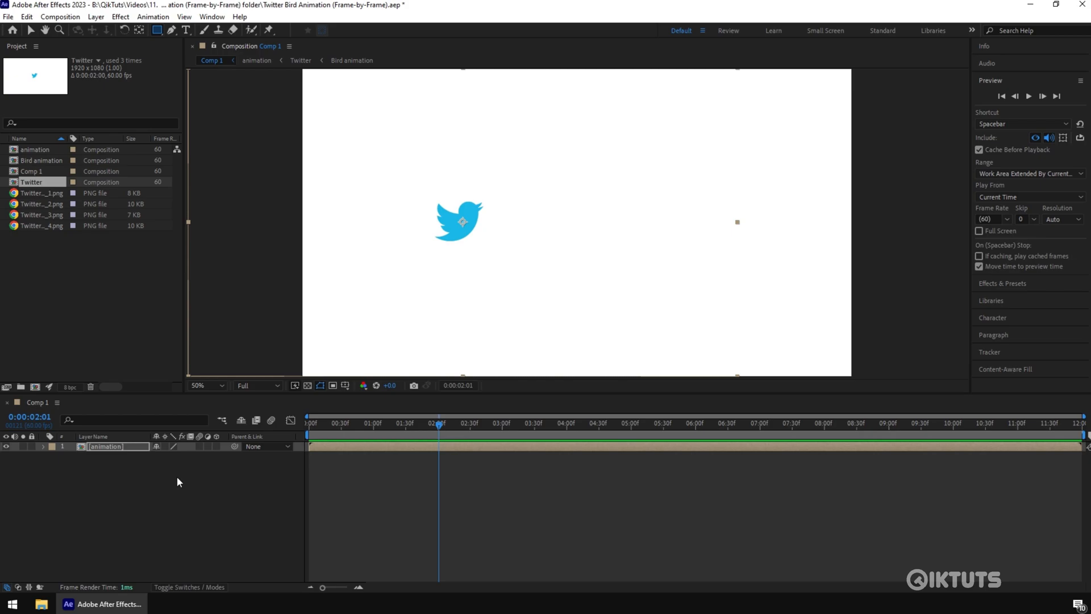
click(177, 479)
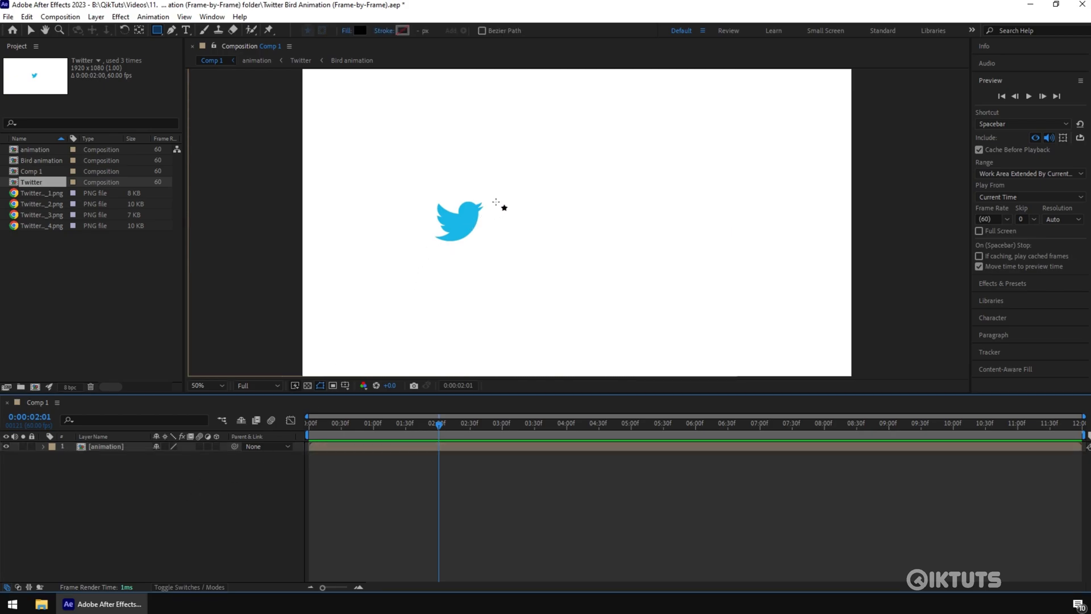
mouse_move(495, 201)
mouse_down()
mouse_move(543, 224)
mouse_move(642, 225)
mouse_move(564, 253)
mouse_up()
key(F2)
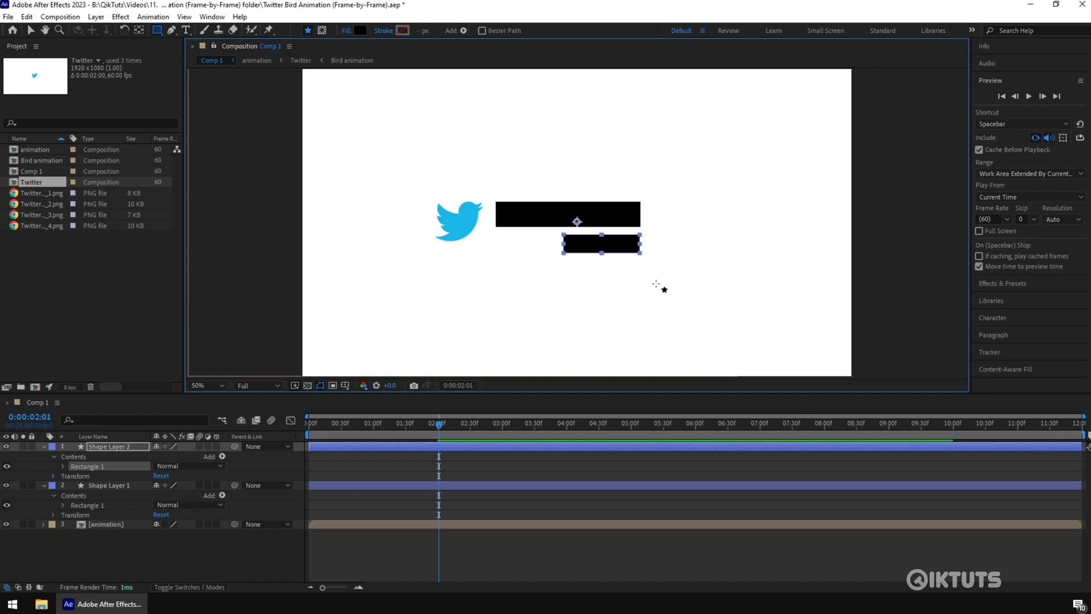
Nudge the short rectangle upward until only a thin gap separates it from the wide bar.
key(Up)
key(Up)
key(Up)
key(Up)
key(Up)
key(Up)
key(Up)
key(Up)
key(Up)
key(Up)
key(Up)
key(Up)
key(Up)
key(Up)
key(Up)
key(Up)
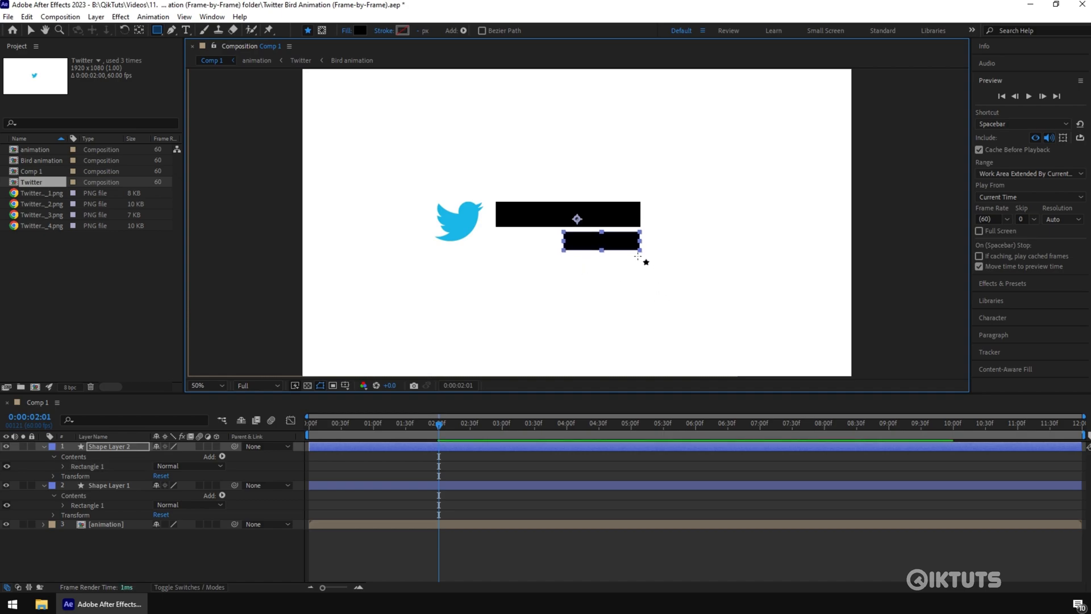
key(Up)
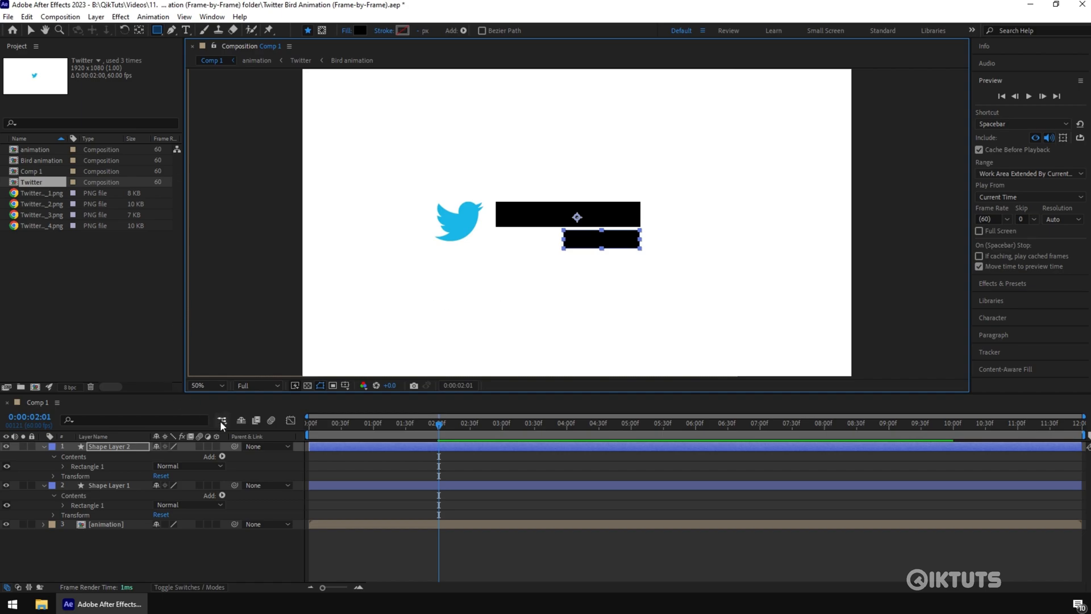
click(265, 551)
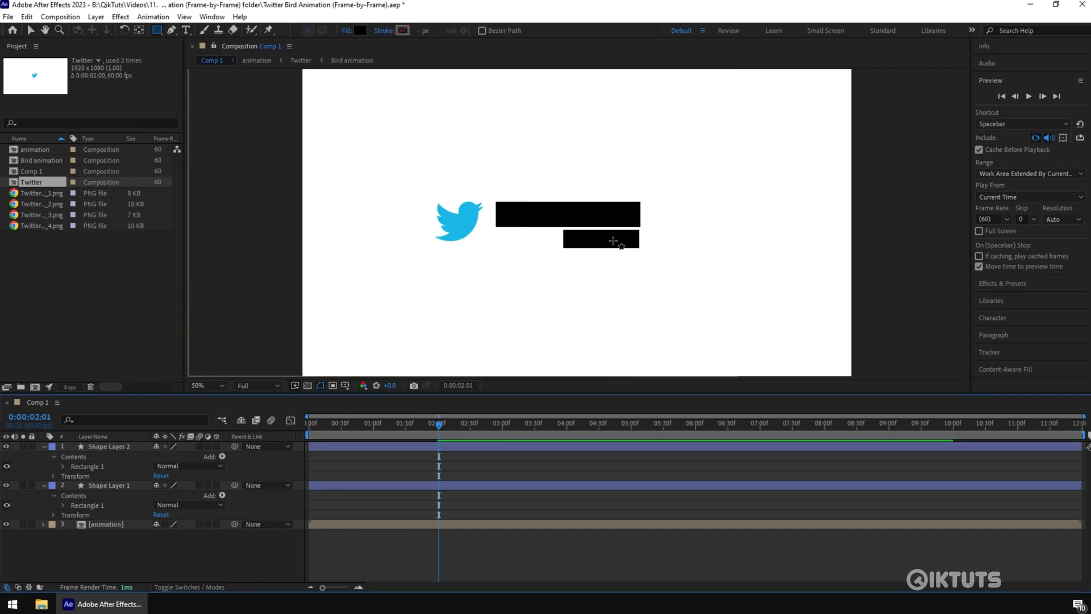
Duplicate both rectangle shape layers and collapse the expanded layer properties.
key(v)
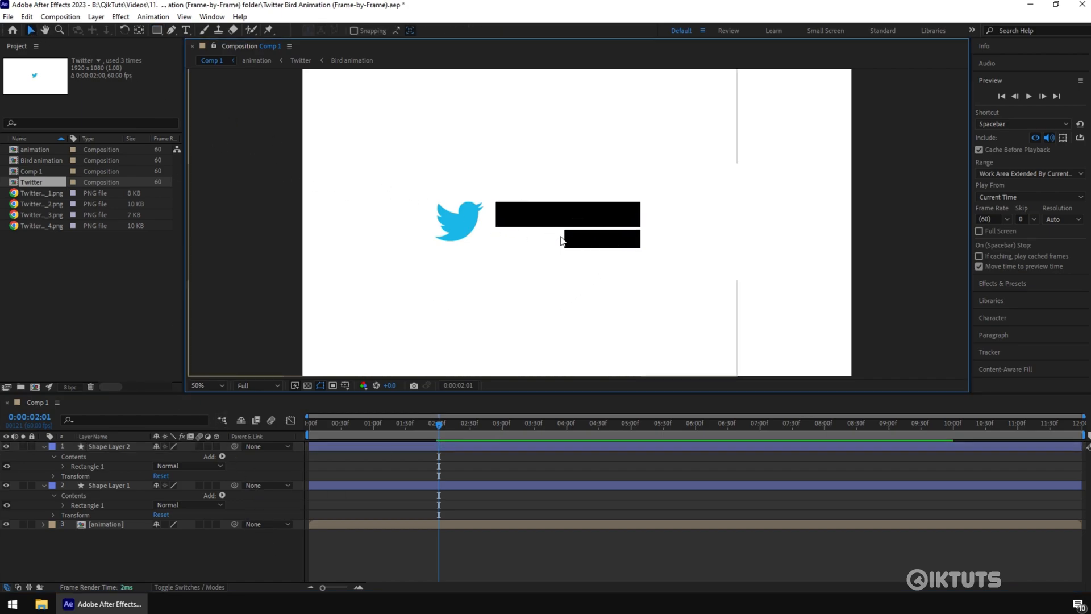
click(561, 211)
shift+click(607, 244)
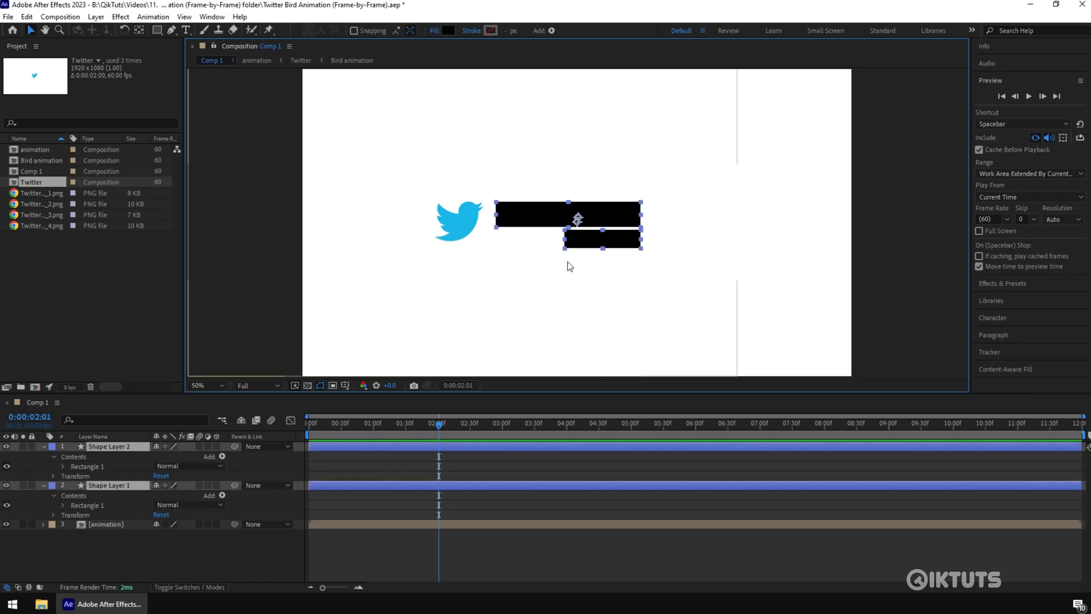
key(ctrl+d)
click(111, 505)
click(44, 466)
click(43, 475)
Rename Shape Layer 4 as Upper Mask and Shape Layer 3 as Lower Mask.
right_click(110, 446)
click(132, 448)
key(BackSpace)
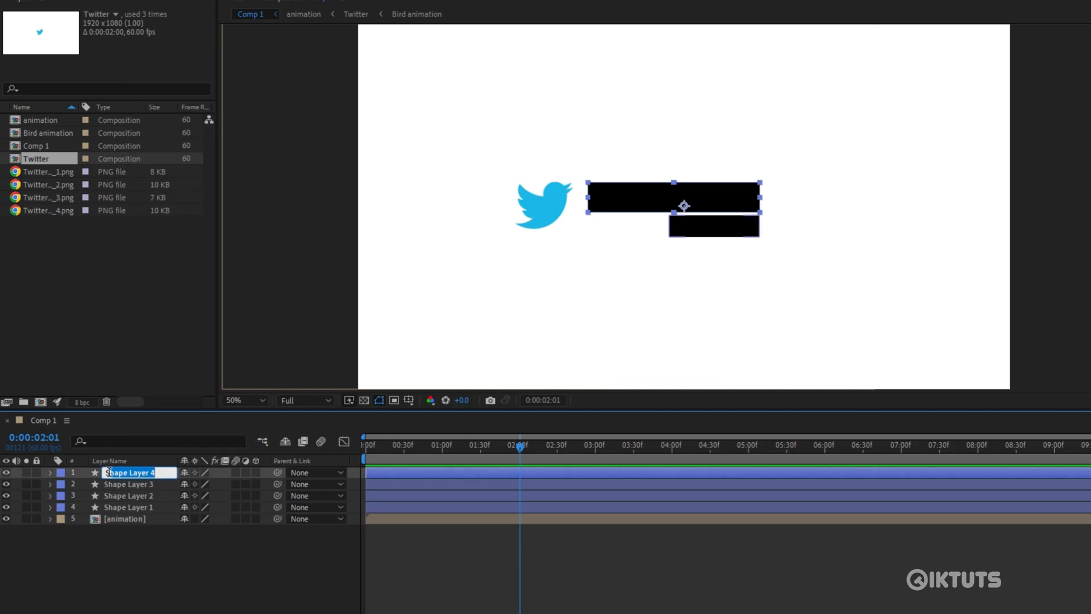
text(Upper Mask)
right_click(130, 485)
click(165, 444)
text(Lower Mask)
key(Return)
Rename Shape Layer 2 as Lower and Shape Layer 1 as Upper.
right_click(149, 498)
click(170, 459)
text(Lower)
right_click(145, 510)
click(180, 471)
text(Upper)
key(Return)
Reorder the layers so Upper sits directly above Upper Mask and Lower directly above Lower Mask.
drag(128, 508, 135, 469)
click(135, 484)
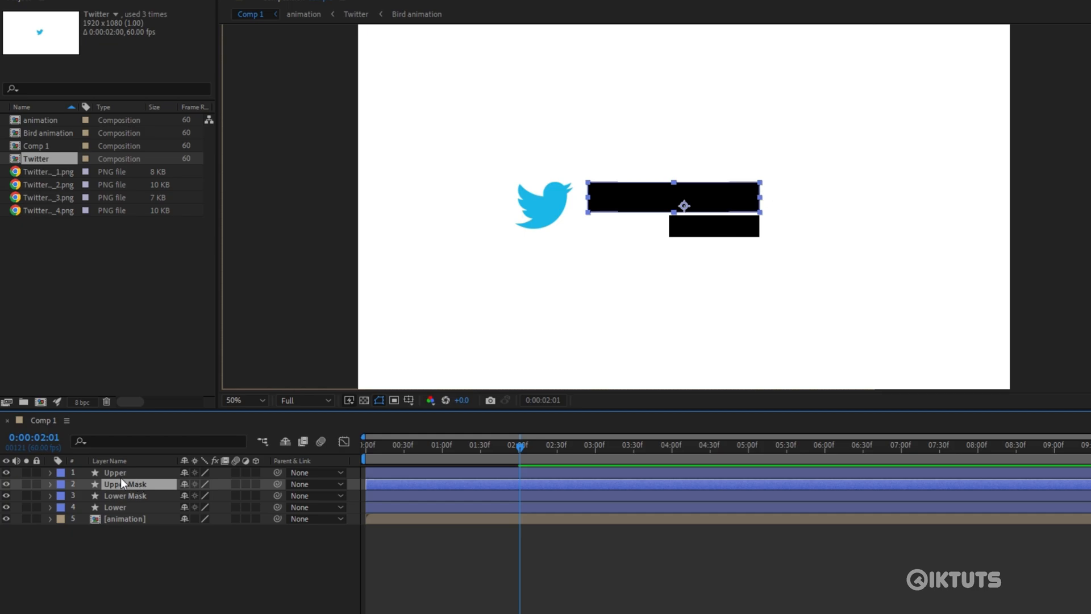
drag(111, 507, 138, 493)
click(152, 505)
Show the track matte options and set the Upper Mask layer's track matte to Upper.
click(155, 488)
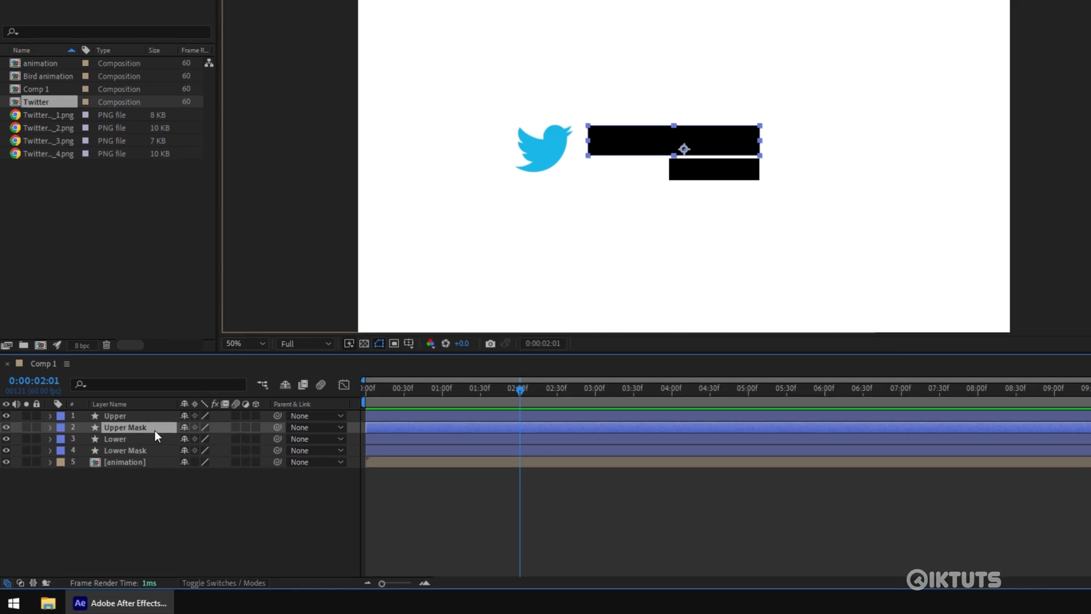
click(220, 583)
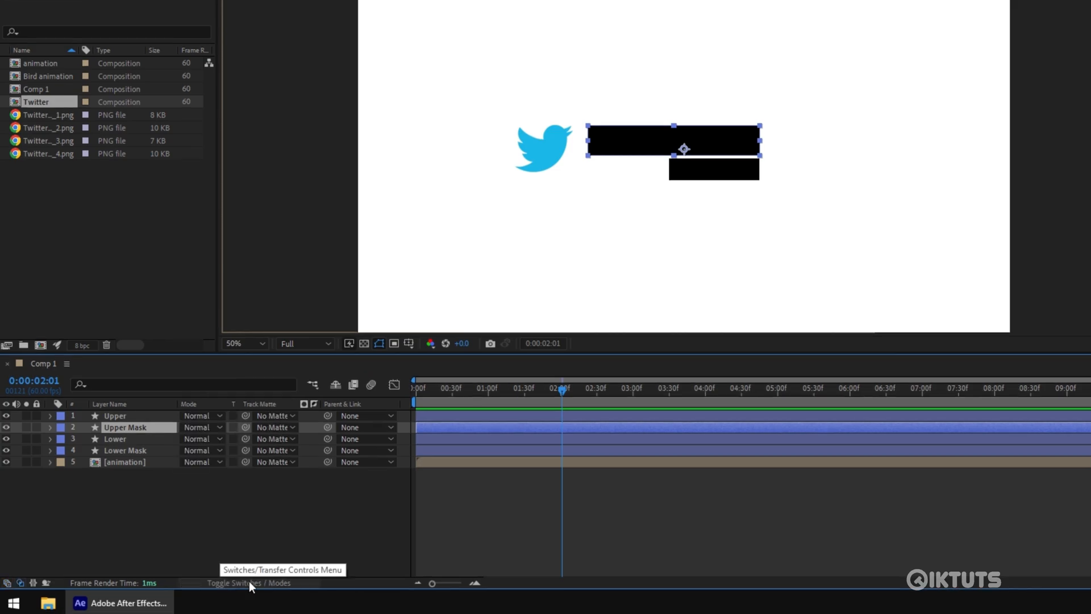
click(287, 428)
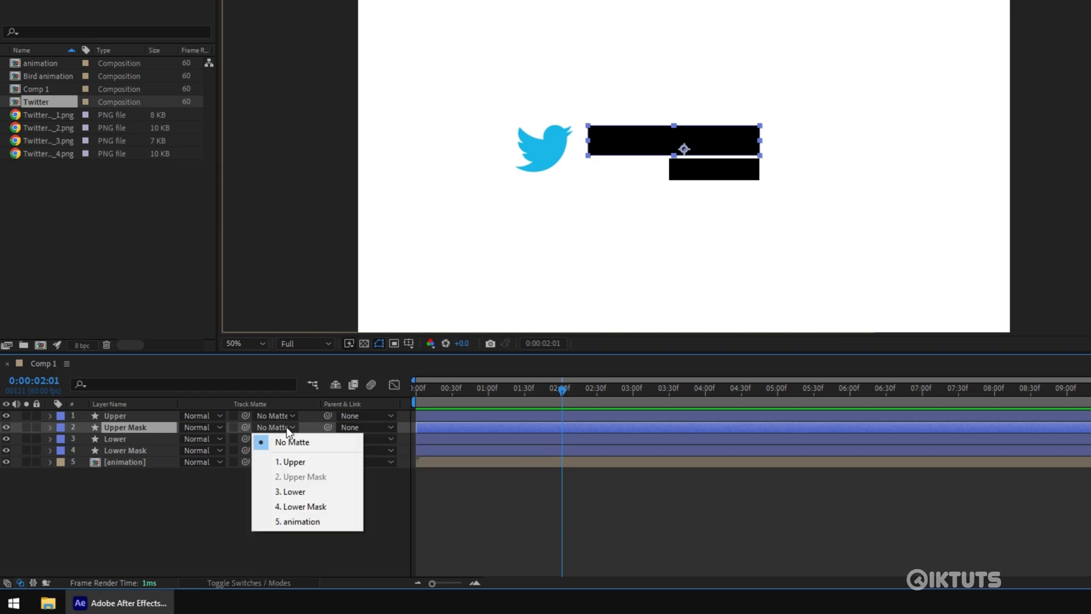
click(292, 461)
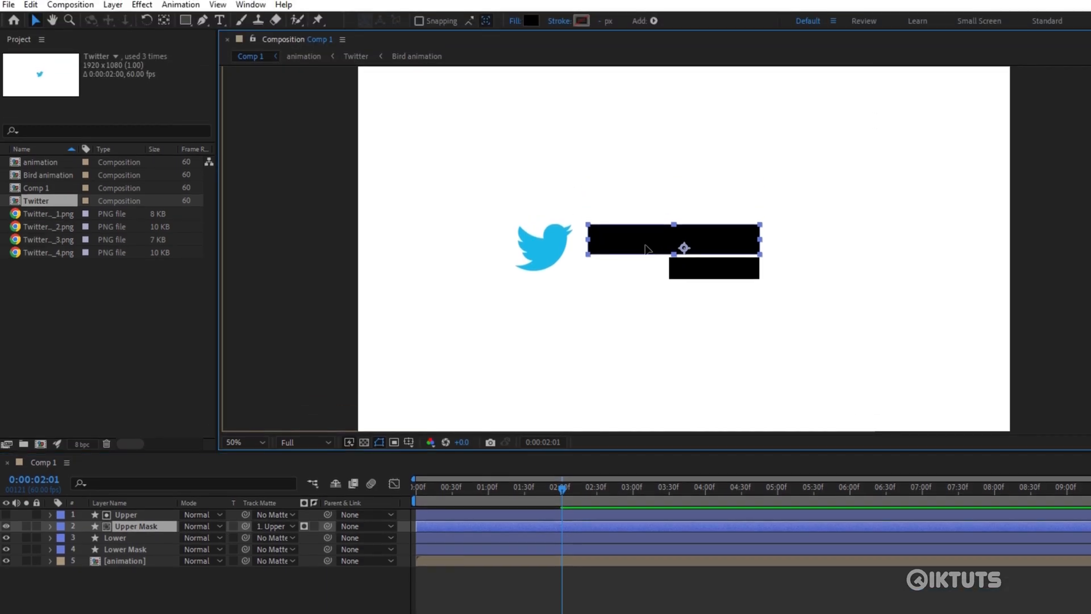
Test the matte by moving the Upper Mask rectangle in the composition, and undo the move.
drag(648, 147, 670, 161)
drag(671, 260, 639, 258)
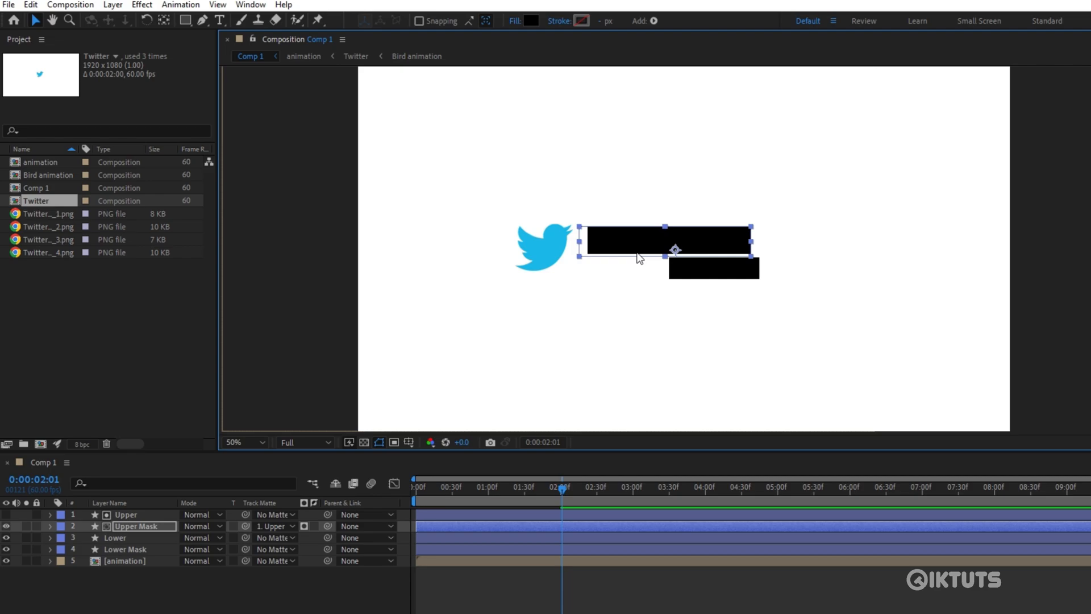
key(ctrl+z)
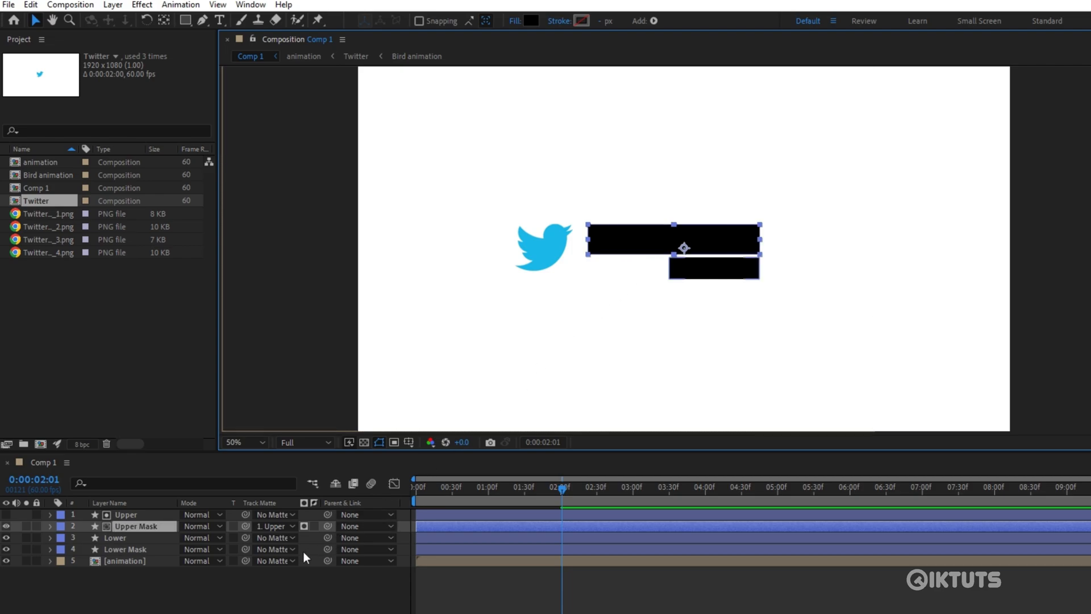
Set the Lower Mask layer's track matte to Lower.
click(145, 549)
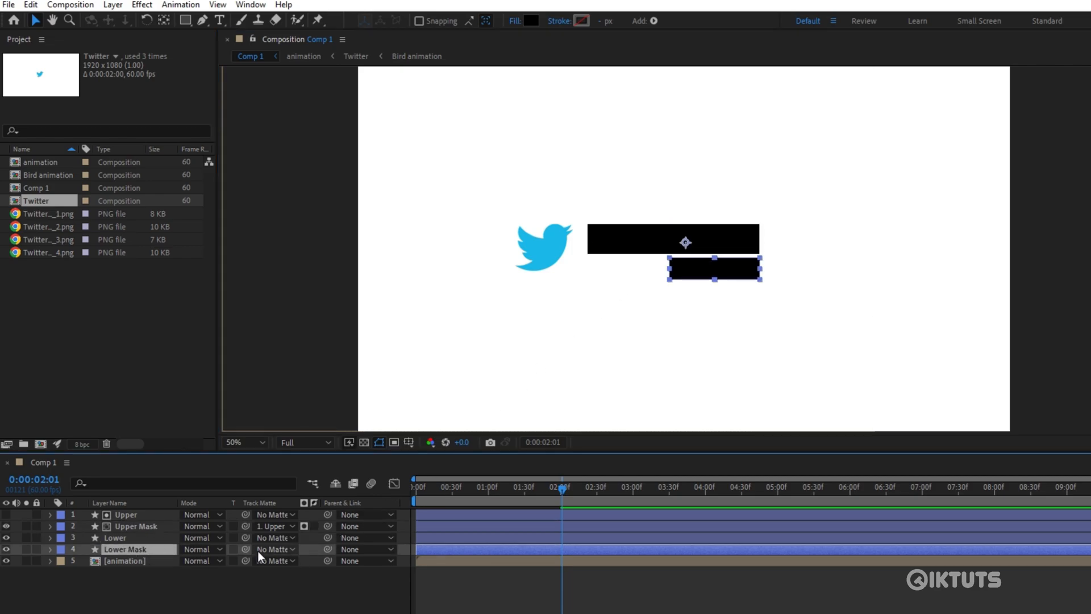
click(278, 550)
click(295, 610)
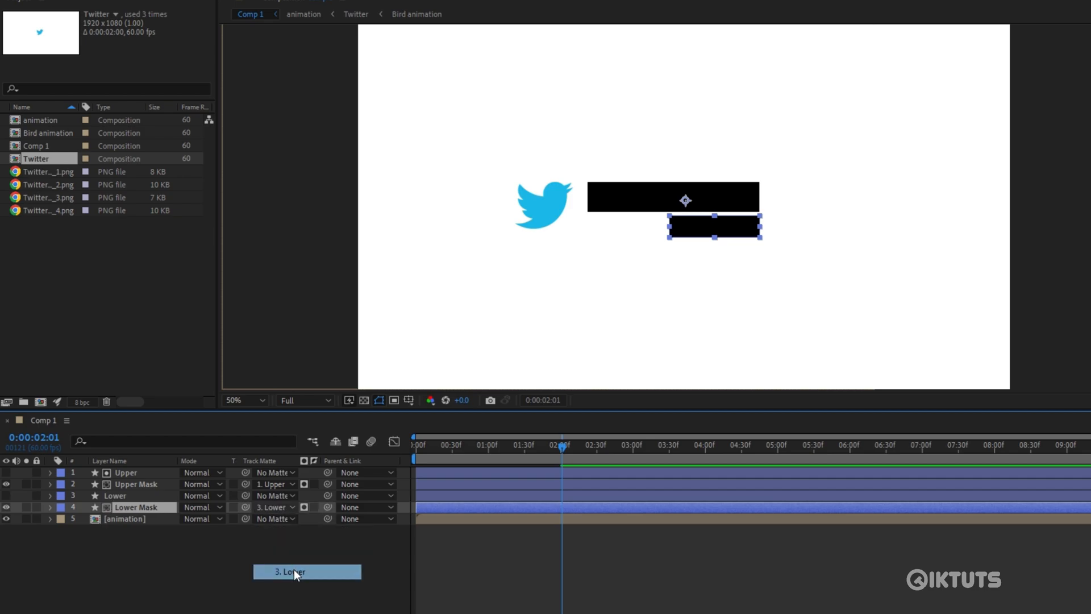
Fill the Upper Mask rectangle with the bird's blue, 1AB7EA, sampled from the logo in the composition.
click(261, 559)
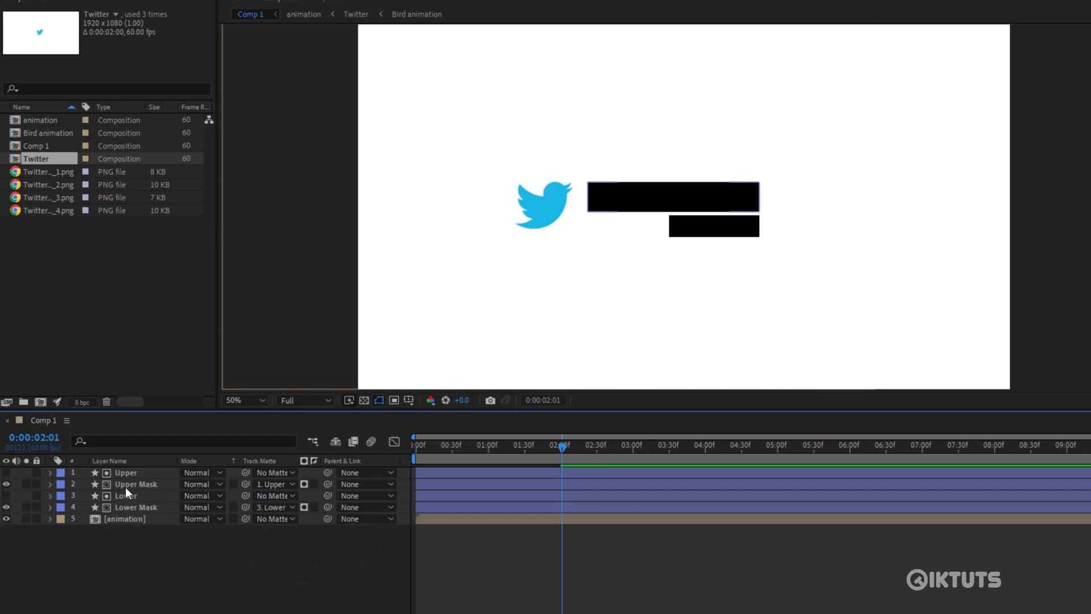
click(50, 484)
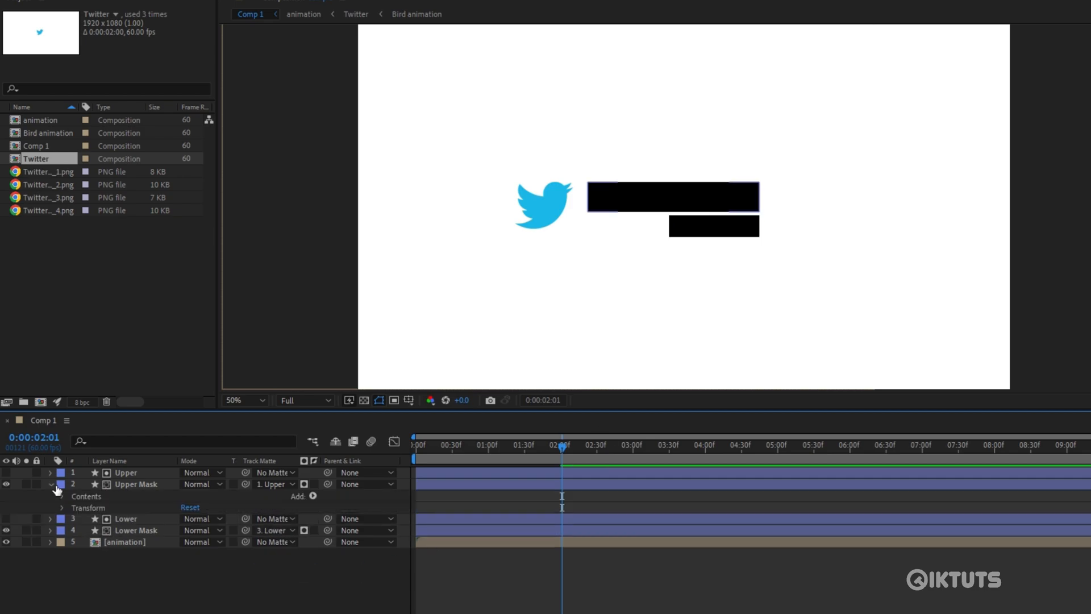
click(61, 496)
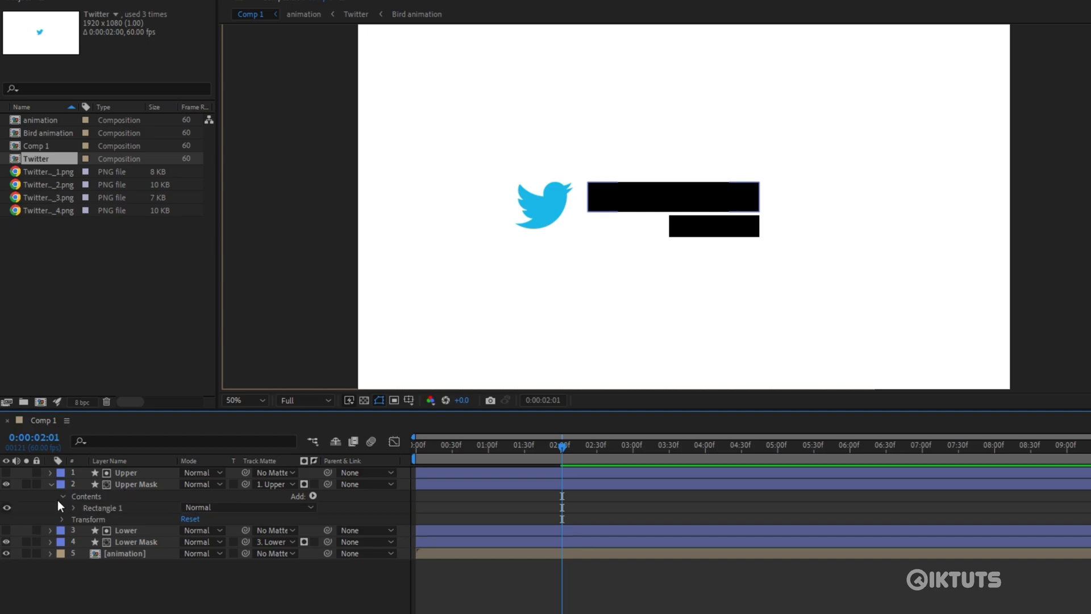
click(73, 508)
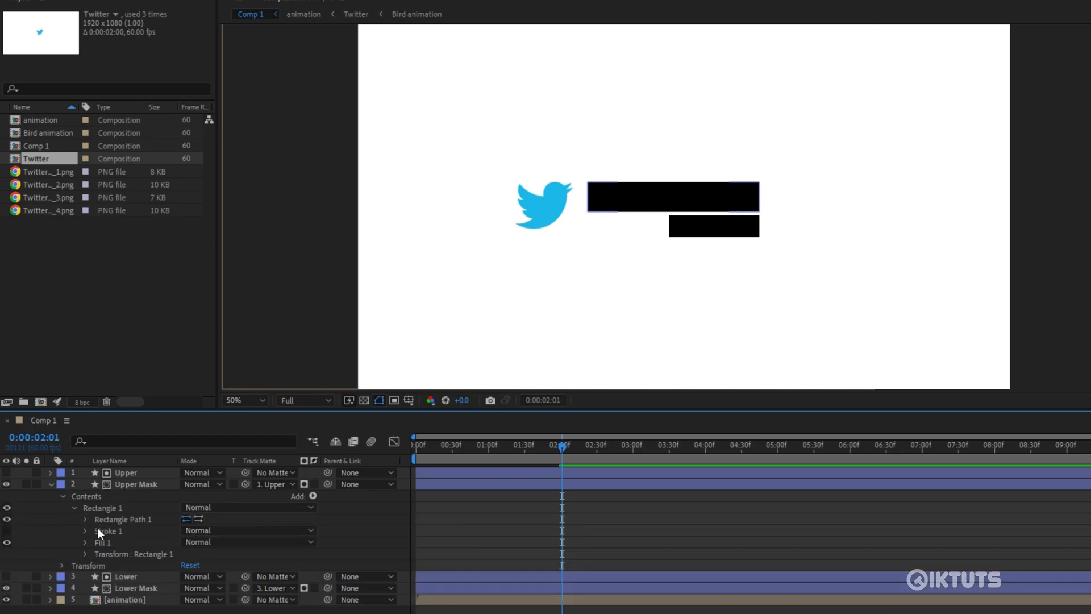
click(86, 542)
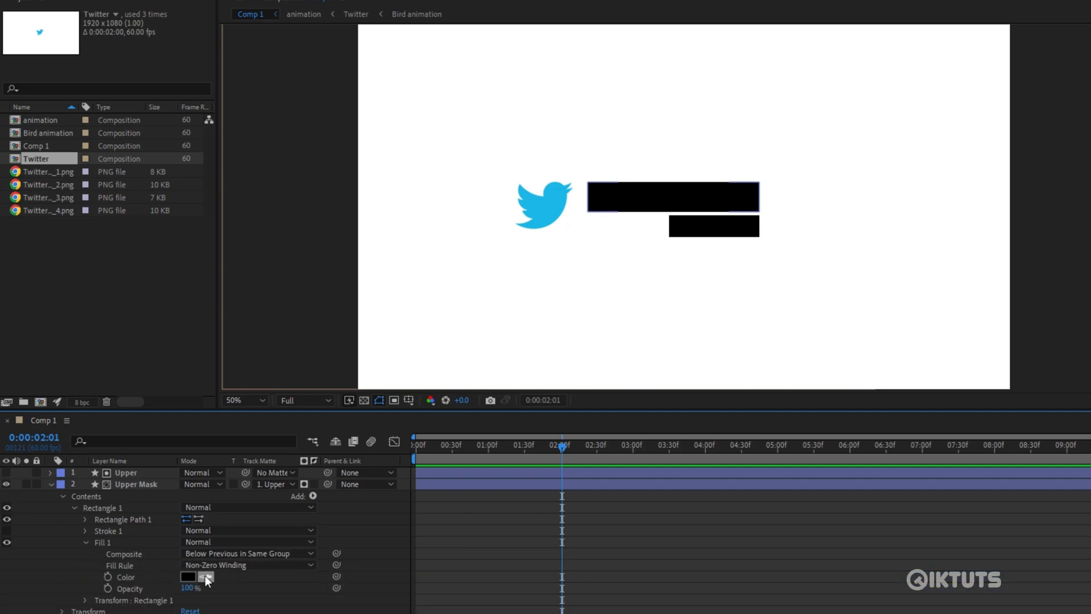
click(190, 575)
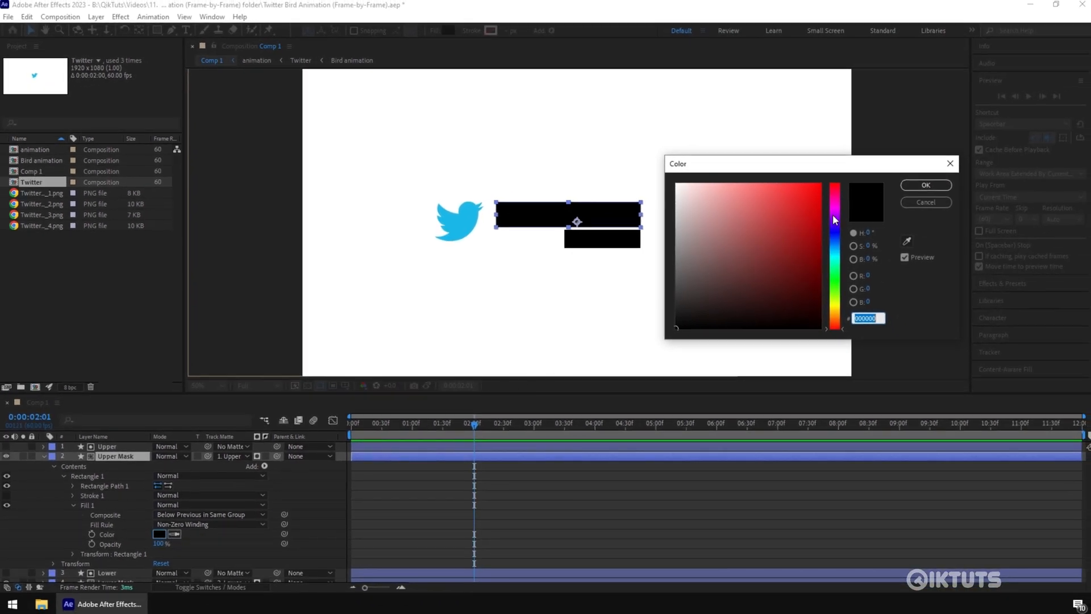
click(908, 241)
click(460, 222)
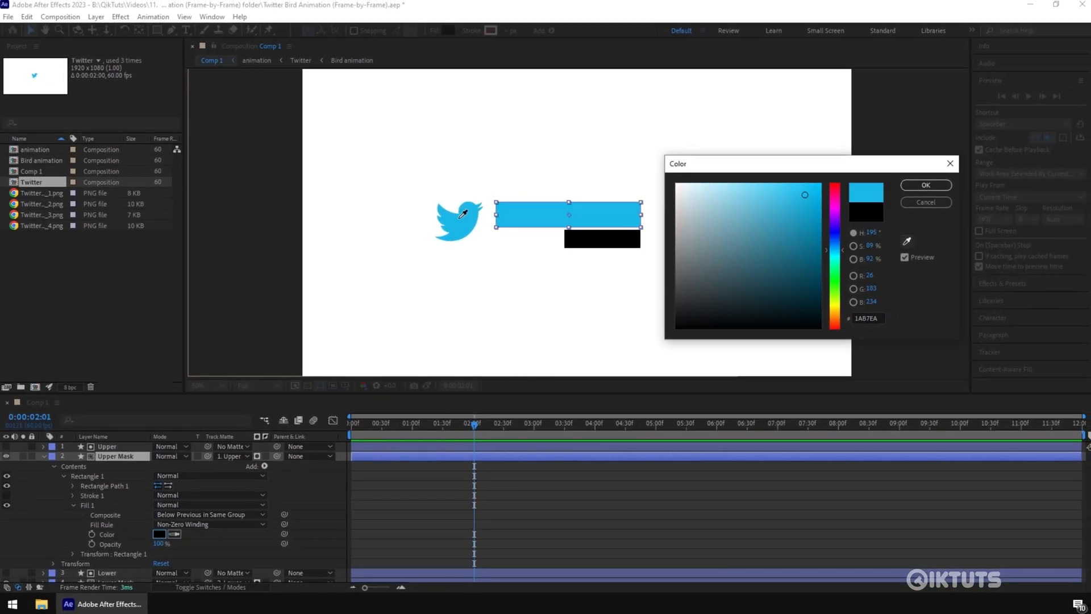
click(924, 185)
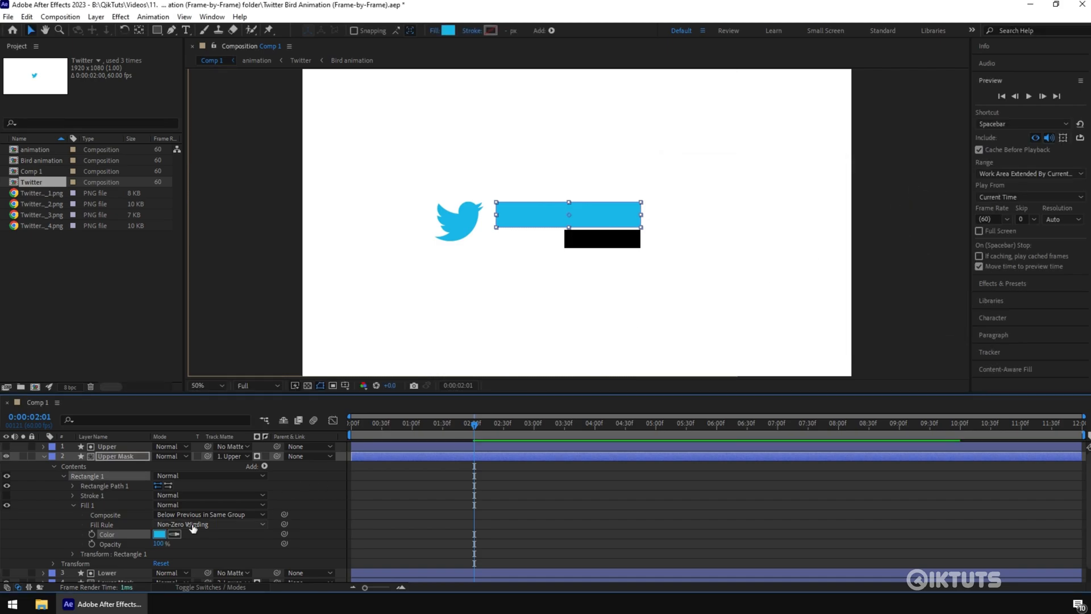
click(43, 456)
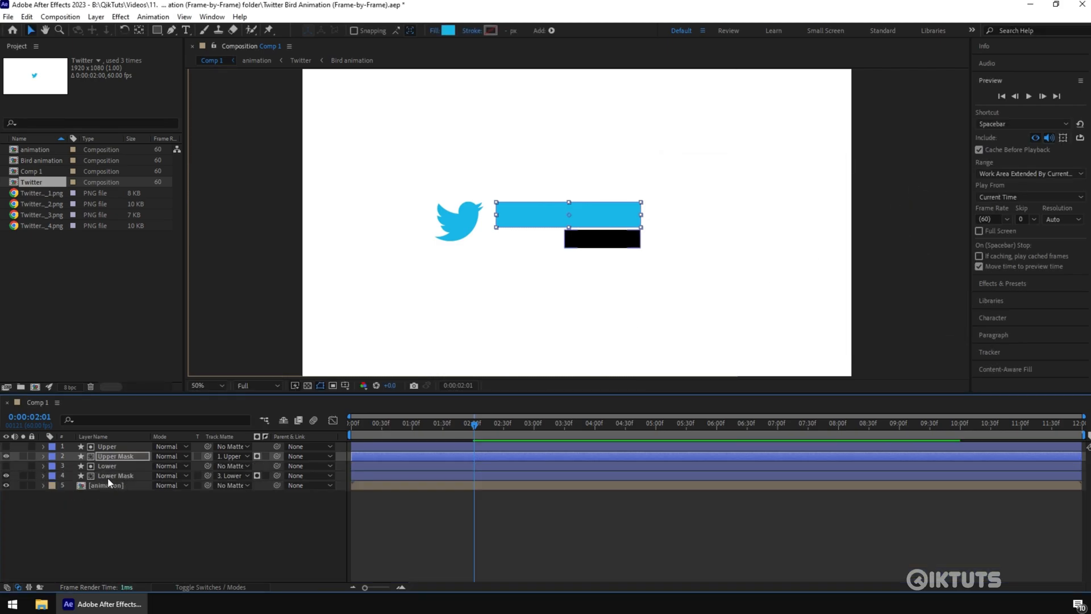
Change the fill colour of the Lower Mask rectangle to dark grey.
click(107, 477)
click(44, 476)
click(54, 486)
click(63, 496)
click(72, 523)
click(159, 555)
drag(748, 288, 637, 272)
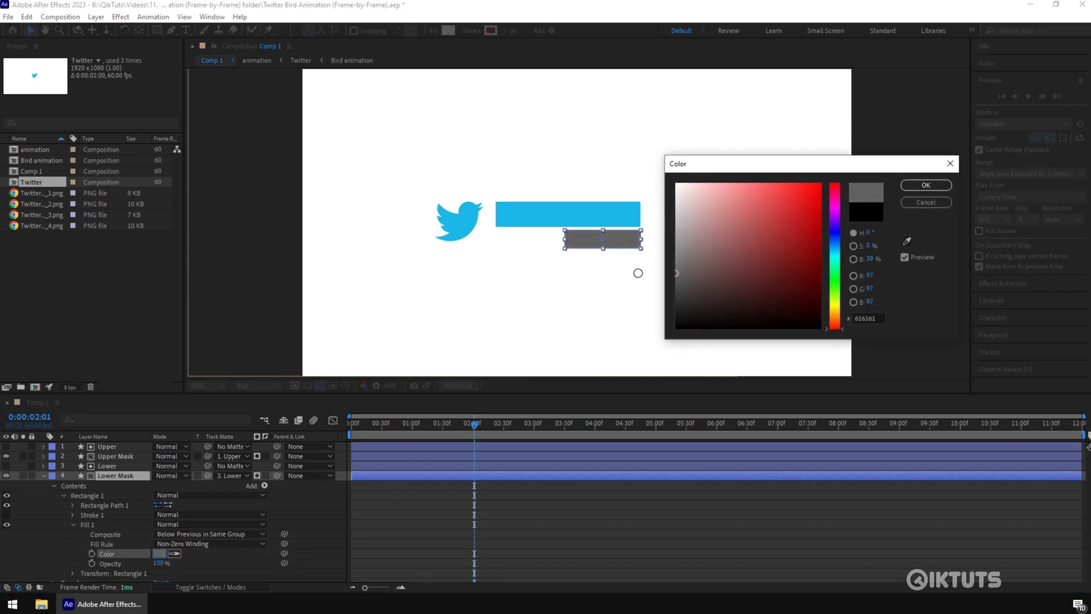
click(924, 185)
click(45, 476)
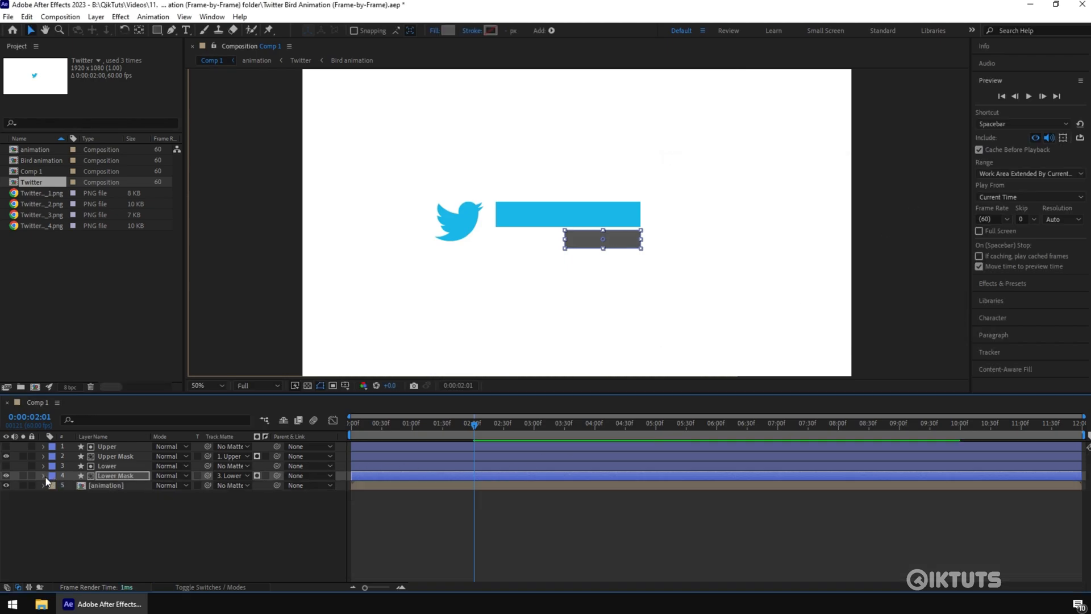
click(169, 524)
Scrub to 0:00:02:00, test-move the Upper Mask and Lower Mask bars within their mattes, and undo each move.
drag(389, 424, 472, 441)
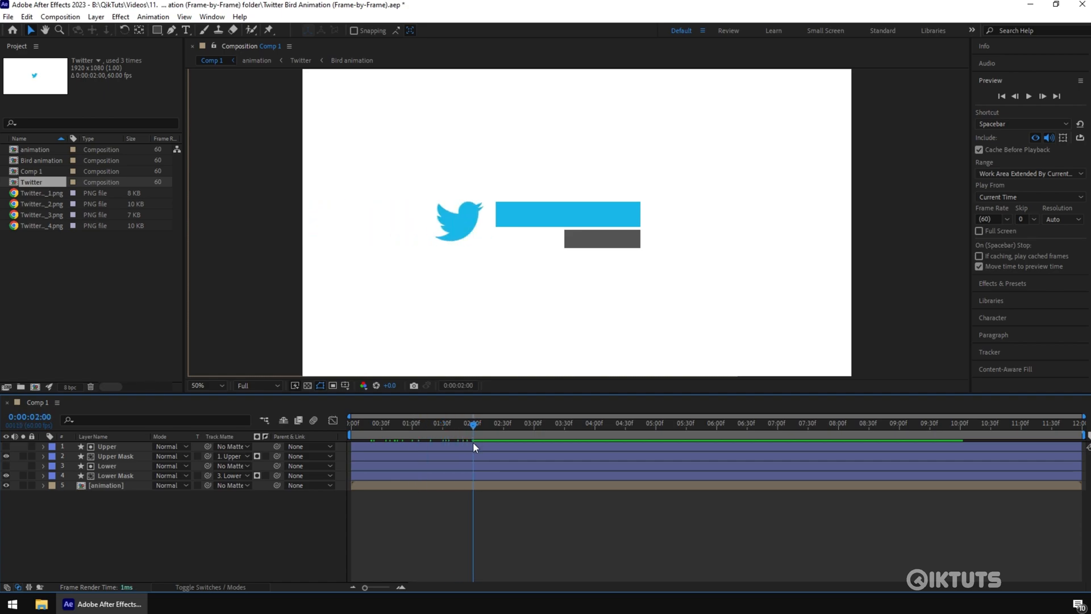
mouse_move(537, 217)
mouse_down()
mouse_move(586, 222)
mouse_move(556, 221)
mouse_up()
key(ctrl+z)
drag(619, 241, 584, 241)
key(ctrl+z)
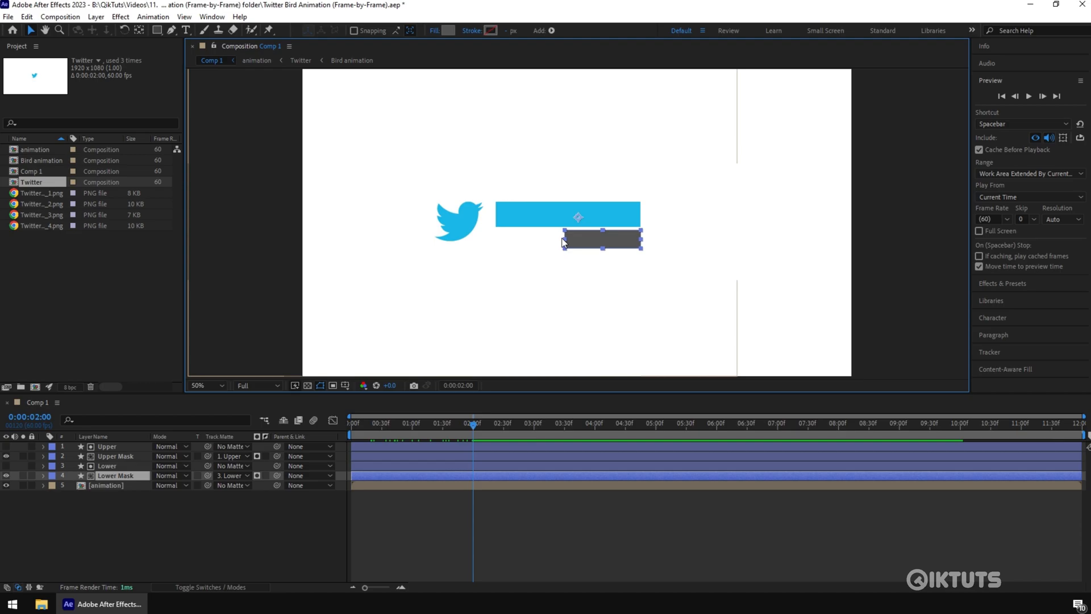
Animate Upper Mask's Position from 446, 540 at 0:00:02:00 to 960, 540 at 0:00:03:00, sliding it out from the bird.
click(66, 456)
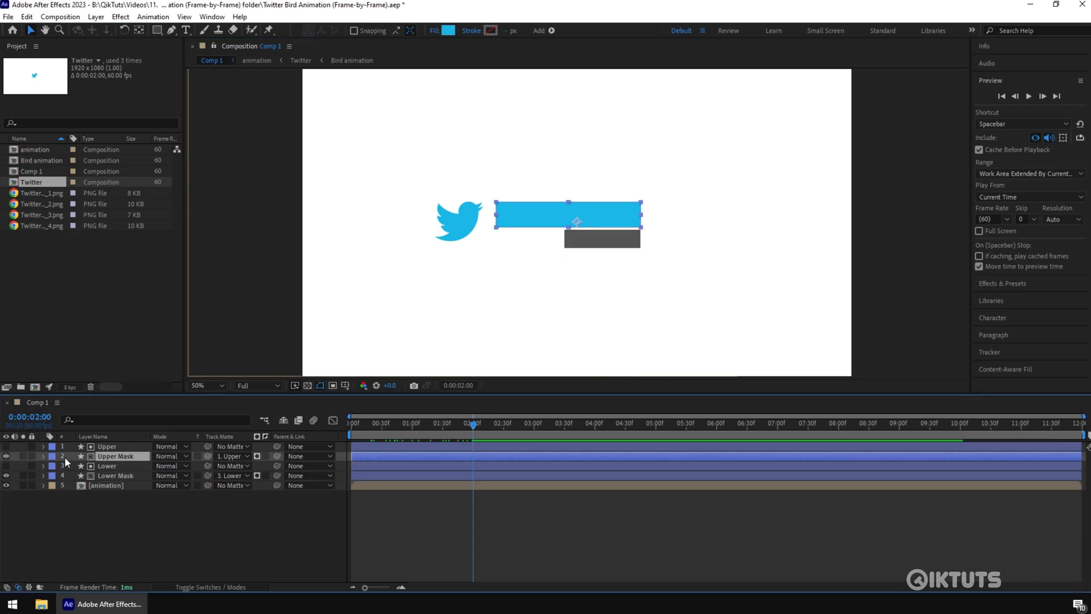
click(44, 455)
click(53, 466)
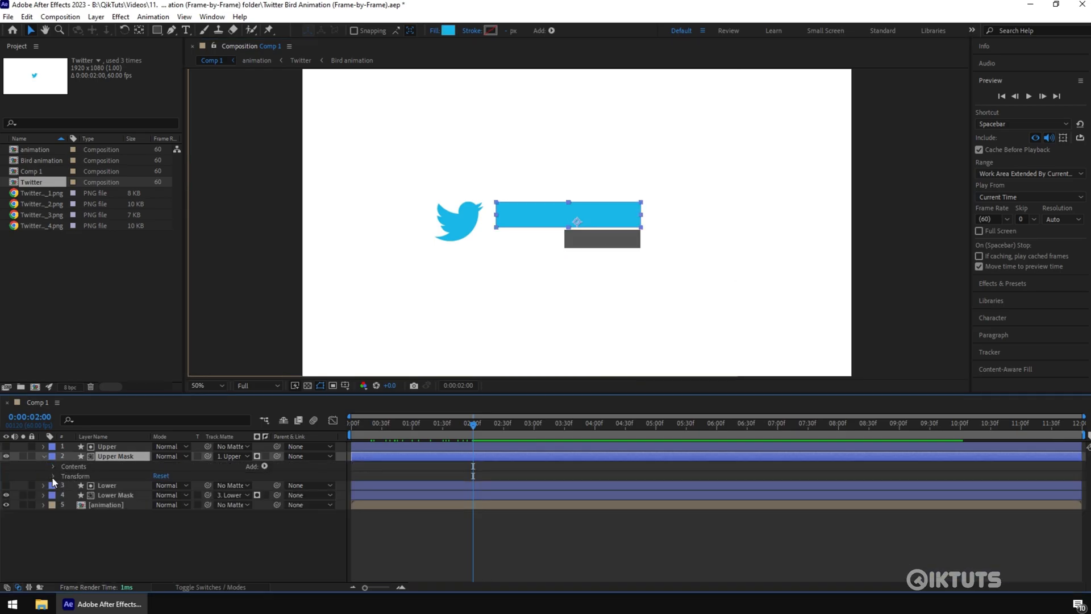
click(53, 476)
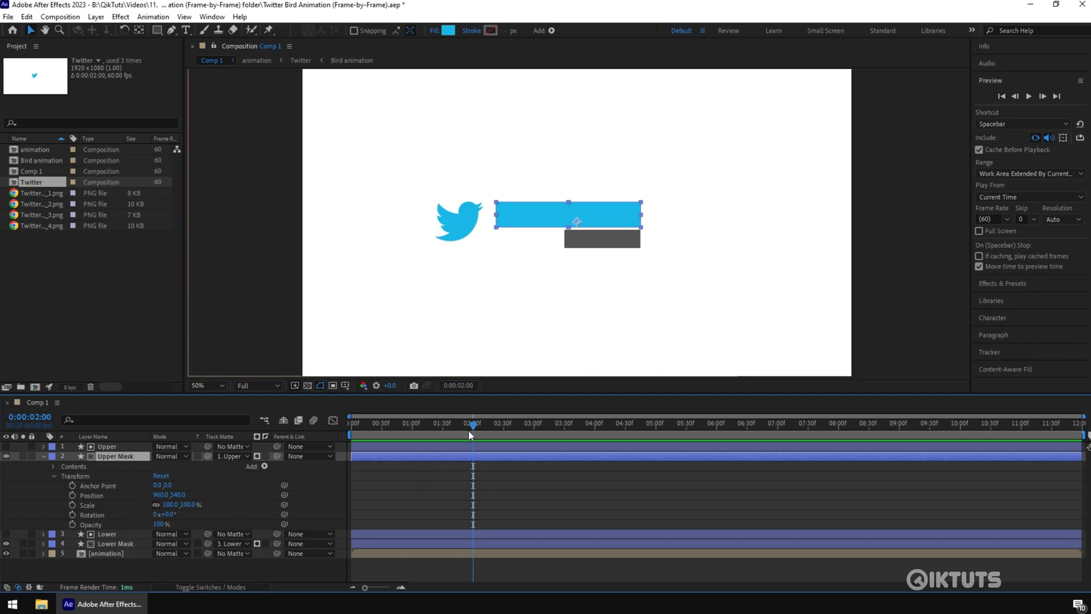
drag(474, 424, 534, 429)
click(72, 495)
drag(531, 424, 473, 427)
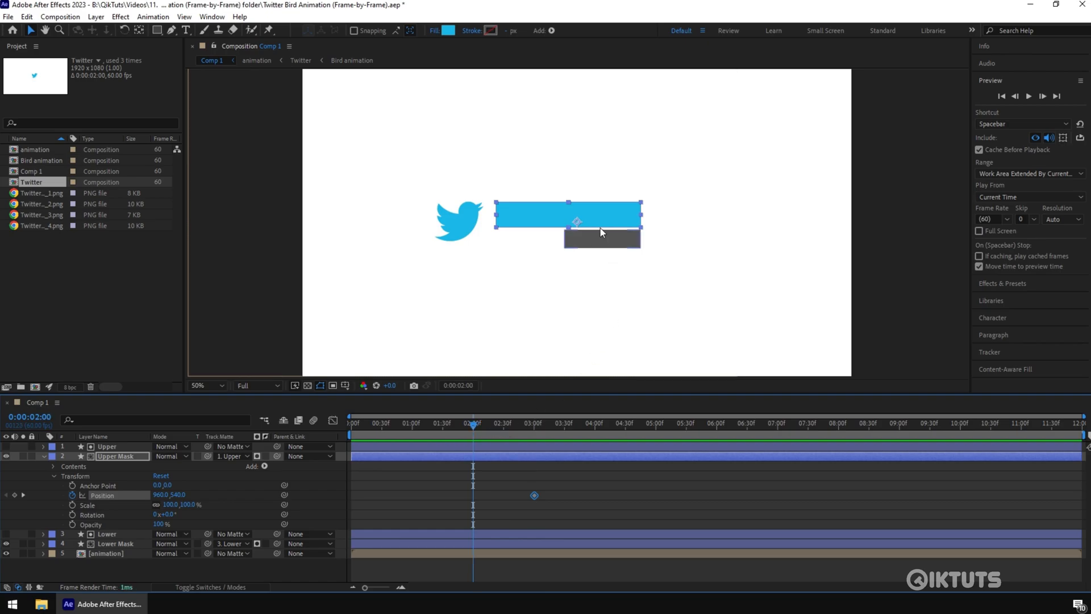
drag(601, 223, 461, 230)
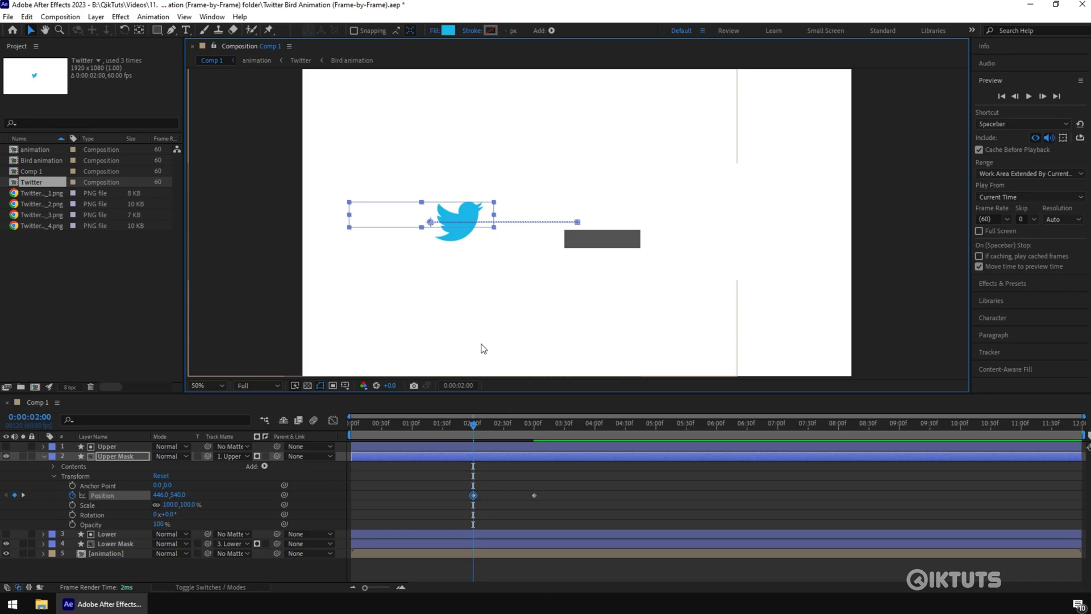
Play the blue bar's slide-in twice, starting at about 0:00:02:00.
click(469, 428)
key(space)
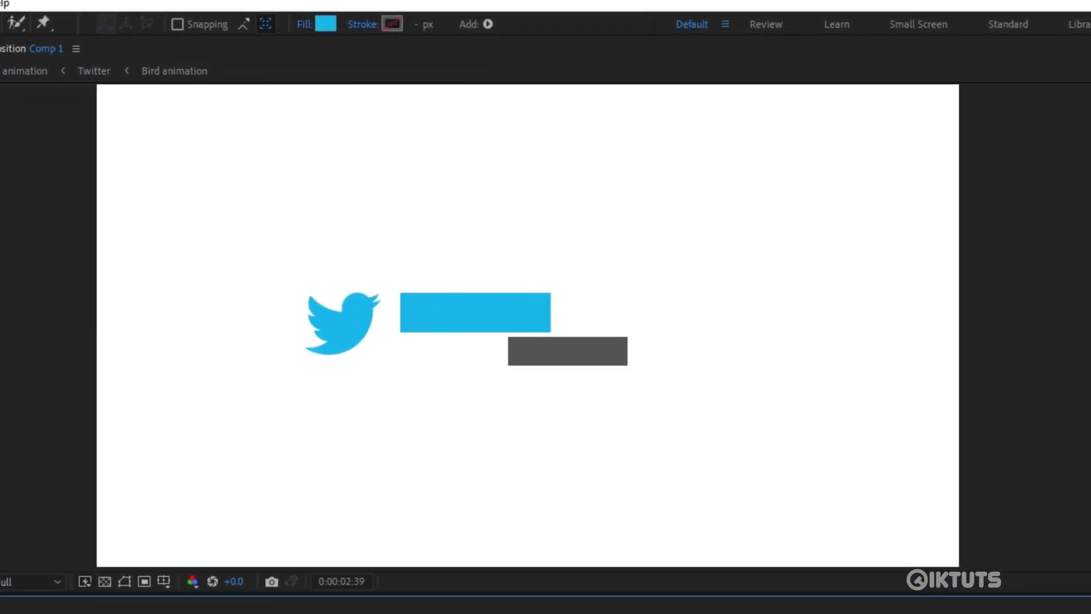
key(space)
click(472, 428)
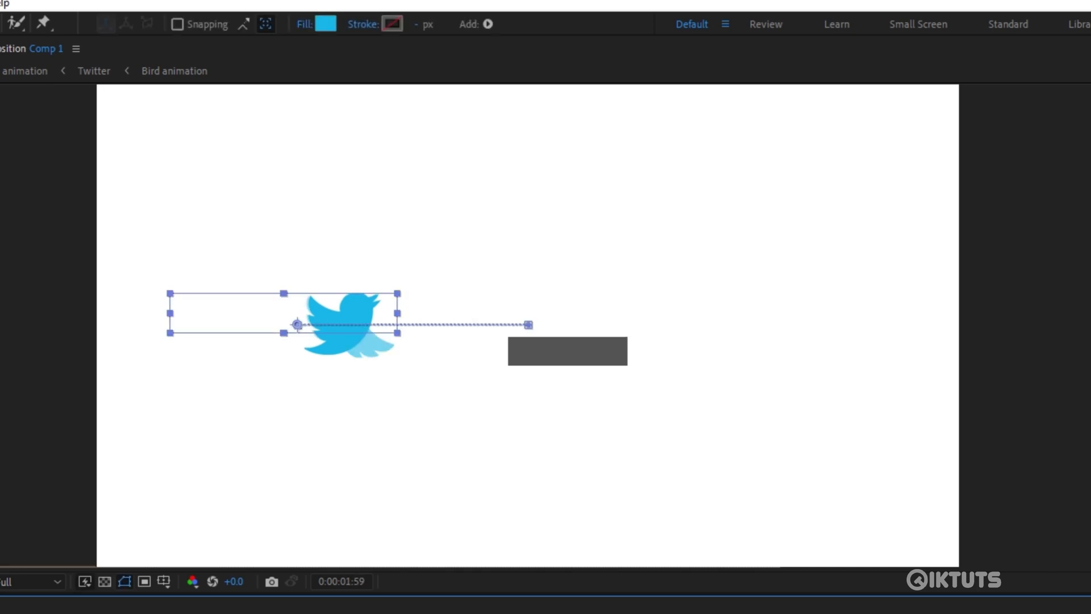
key(space)
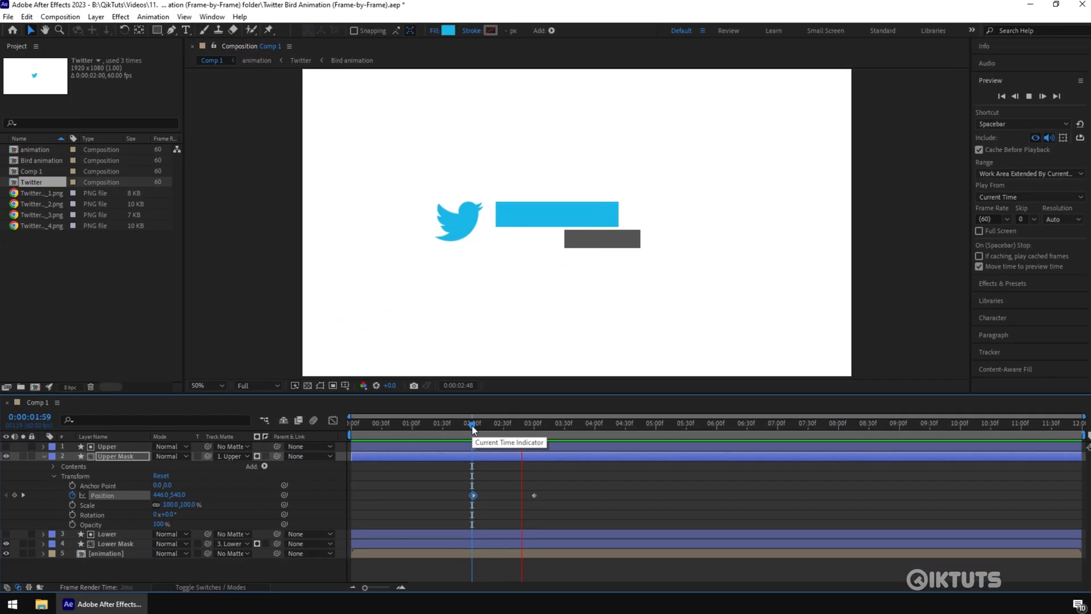
key(space)
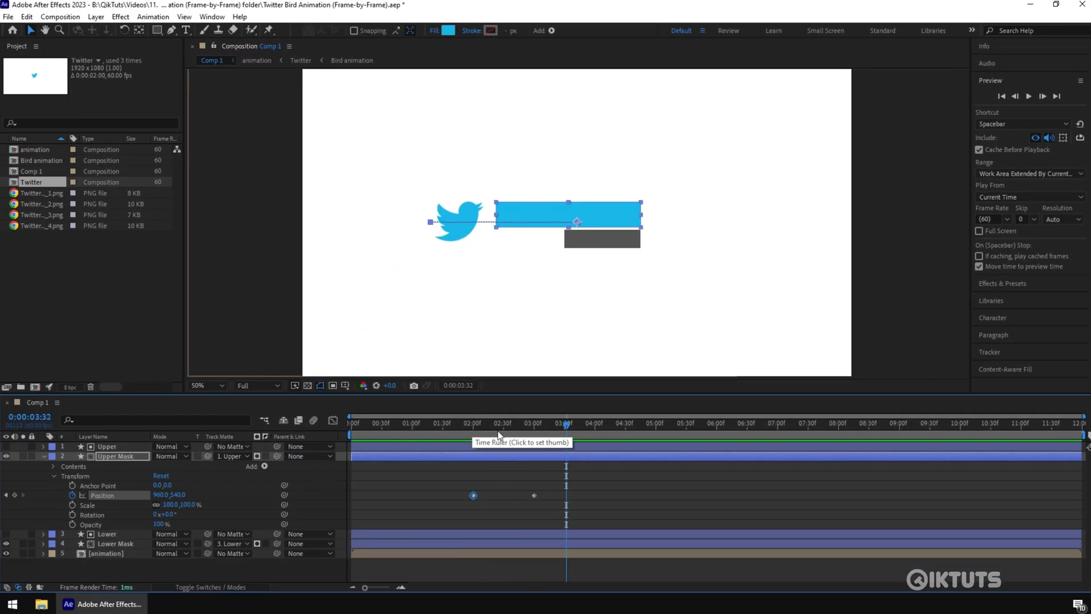
Move Upper Mask's end Position keyframe to about 0:00:02:30 and apply Easy Ease to both keyframes.
click(505, 428)
drag(533, 494, 504, 497)
drag(516, 497, 478, 498)
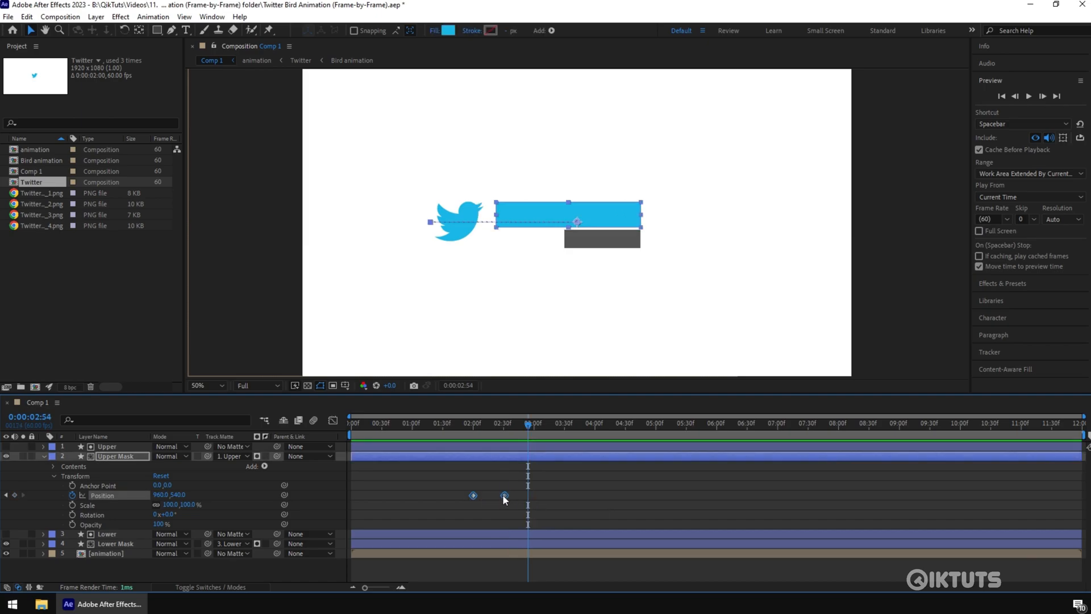
right_click(504, 496)
mouse_move(558, 490)
click(679, 525)
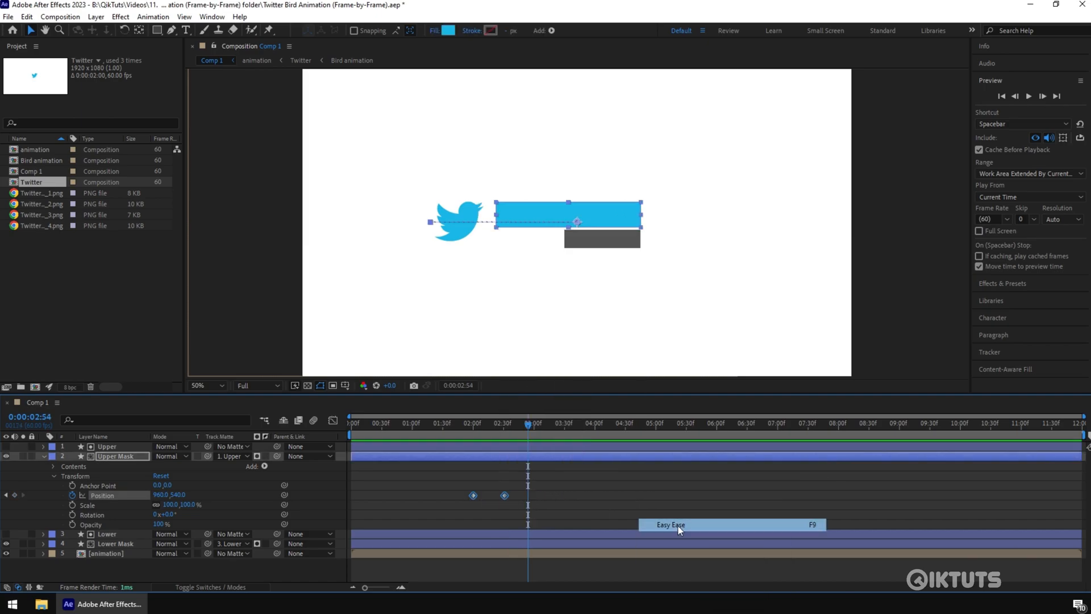
click(45, 457)
Animate Lower Mask's Position from 1236, 524 at 0:00:01:59 to its resting place at 0:00:02:31.
click(44, 476)
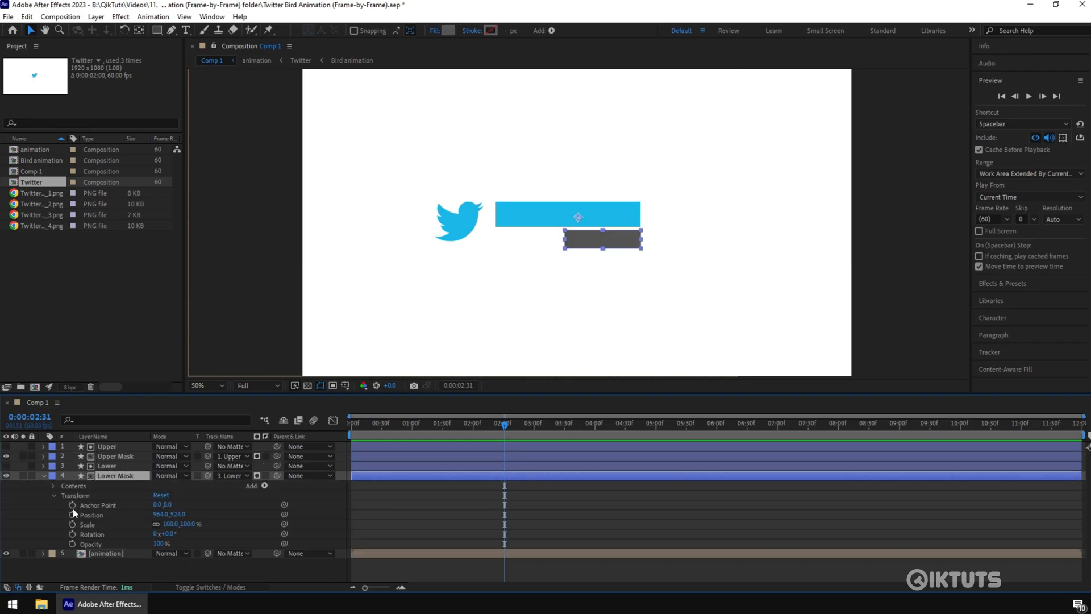
click(72, 514)
drag(503, 426, 472, 429)
drag(594, 247, 669, 247)
Apply Easy Ease to Lower Mask's Position keyframes and play the animation.
click(472, 515)
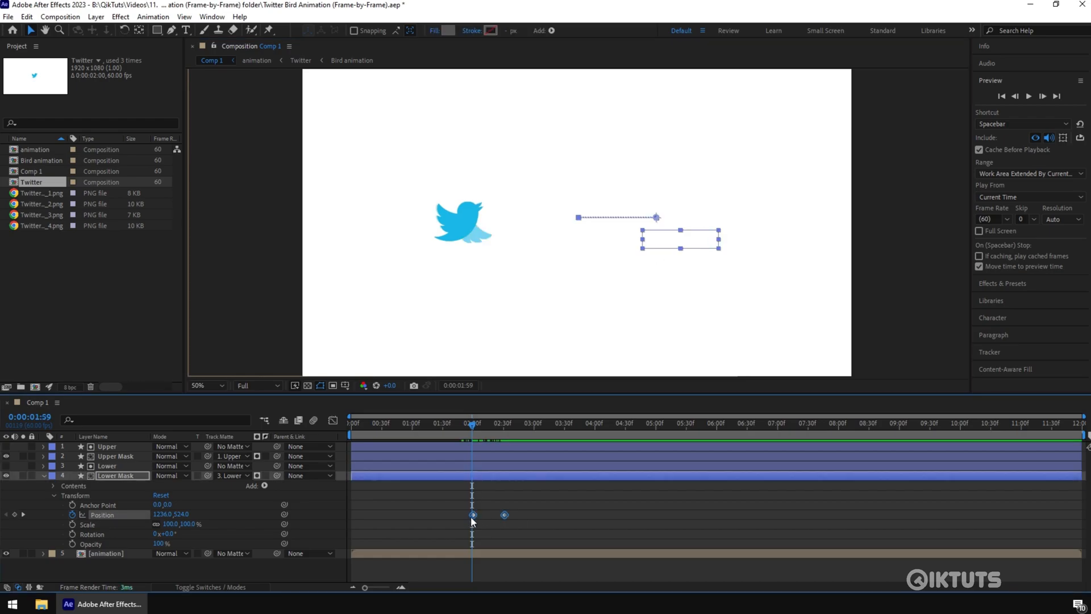
right_click(471, 515)
mouse_move(493, 508)
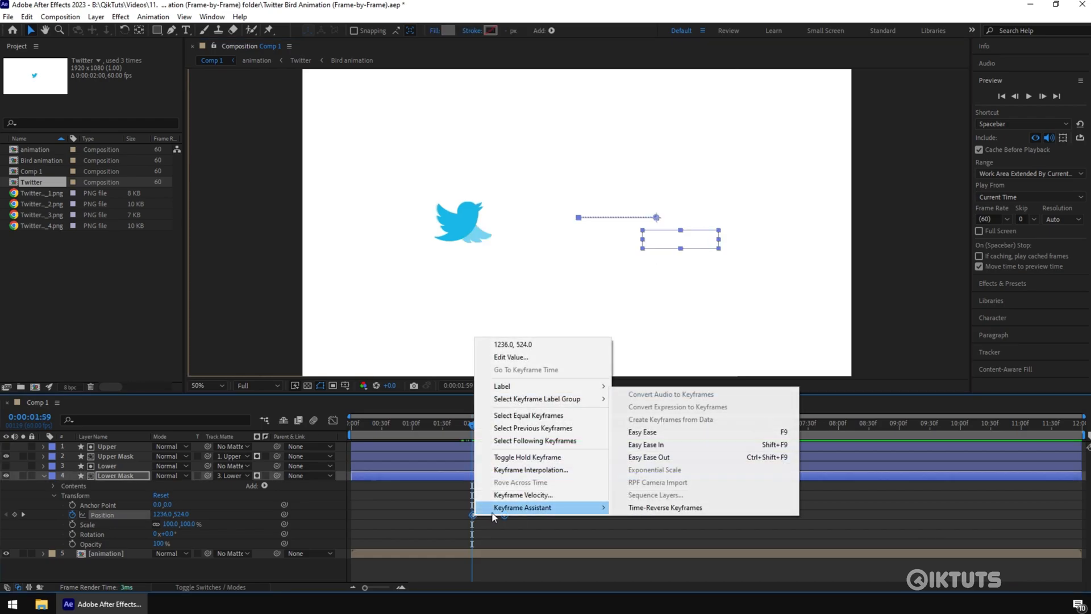
click(675, 433)
key(space)
Copy Lower Mask's resting Position keyframe to 0:00:09:31 and its hidden-position keyframe to 0:00:10:01 so the bar slides out.
click(928, 425)
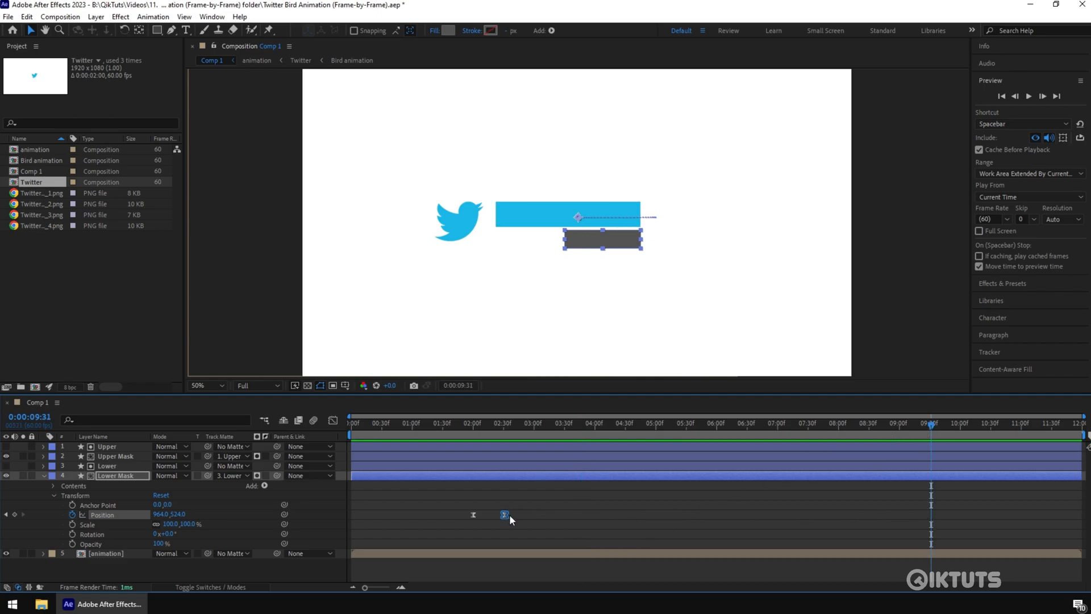
mouse_move(505, 514)
click(932, 515)
drag(935, 425, 961, 441)
key(ctrl+v)
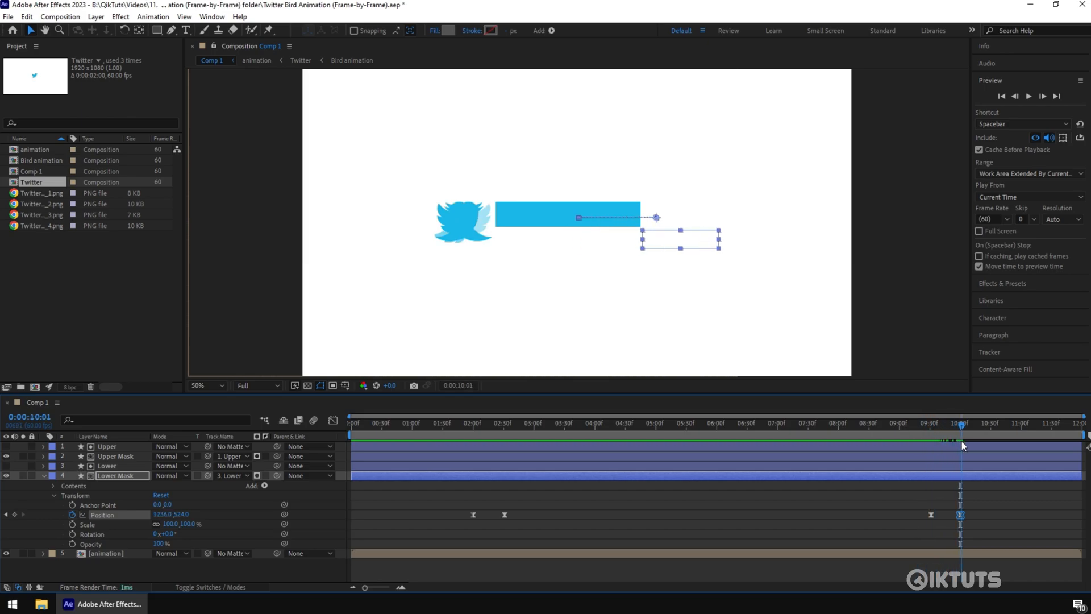
click(45, 475)
Copy Upper Mask's resting Position keyframe to 0:00:09:30 and its starting keyframe to about 0:00:10:00, and play the composition.
click(104, 457)
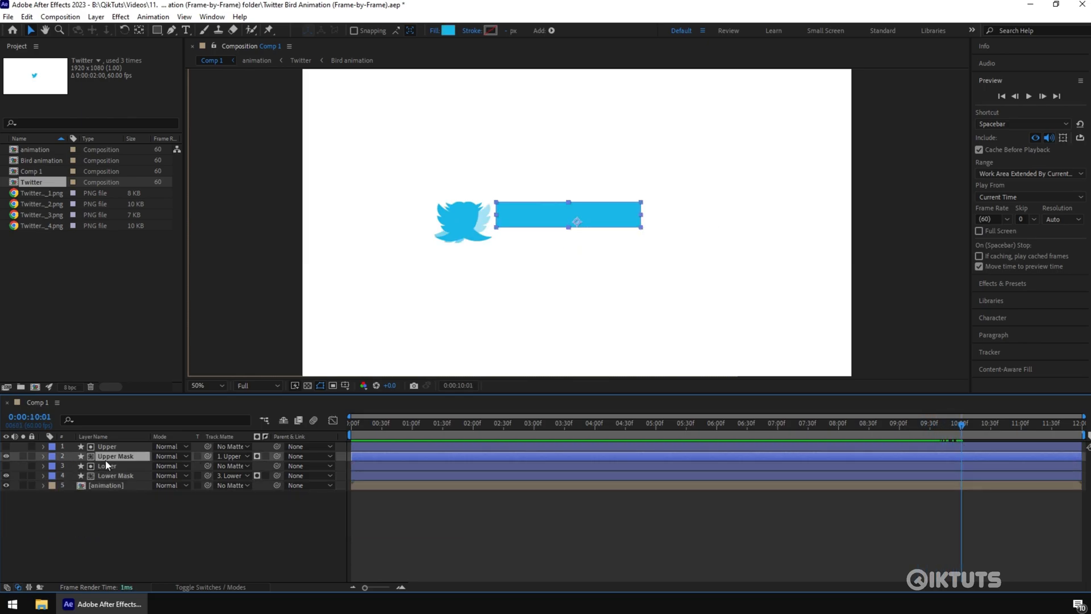
click(44, 456)
click(91, 496)
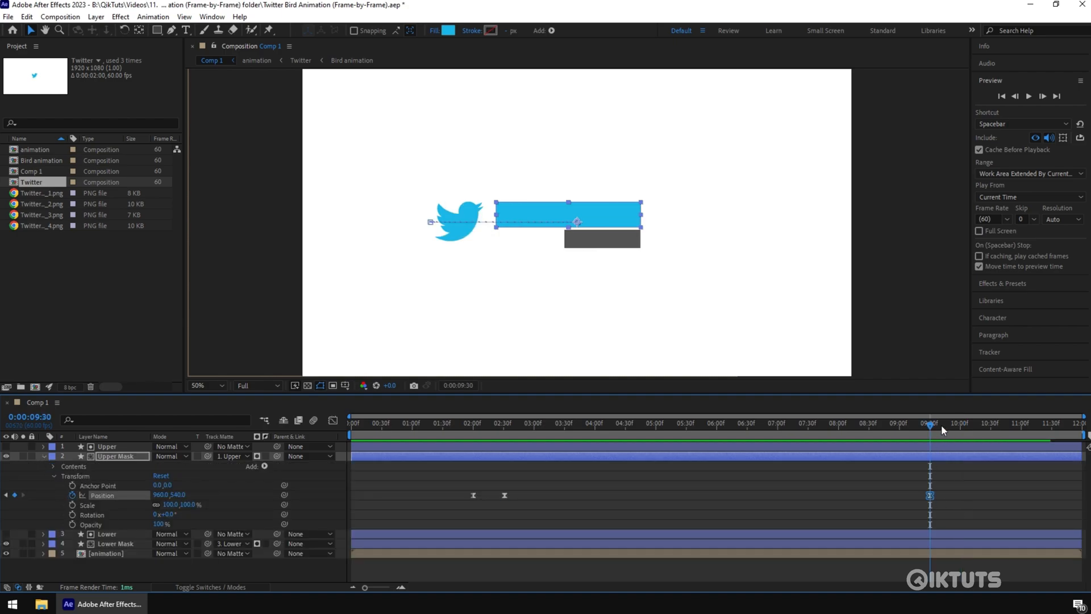
key(ctrl+v)
drag(929, 427, 961, 426)
key(Home)
key(space)
click(45, 456)
Pre-compose all five layers into a composition named Lowerthird and scrub through the timeline.
drag(114, 515, 143, 446)
right_click(122, 465)
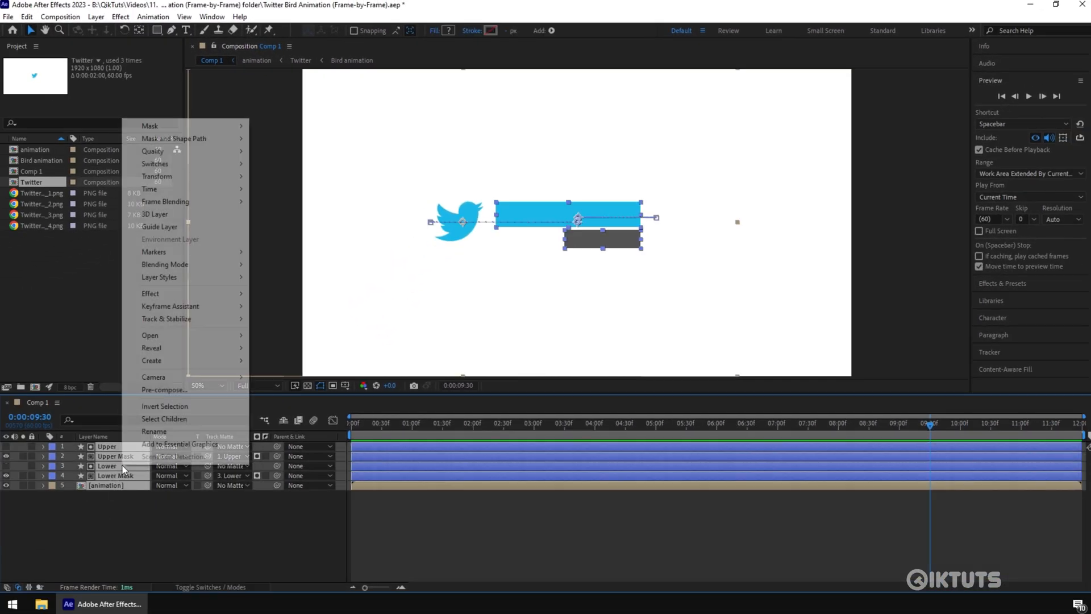
click(155, 391)
text(Lowerthird)
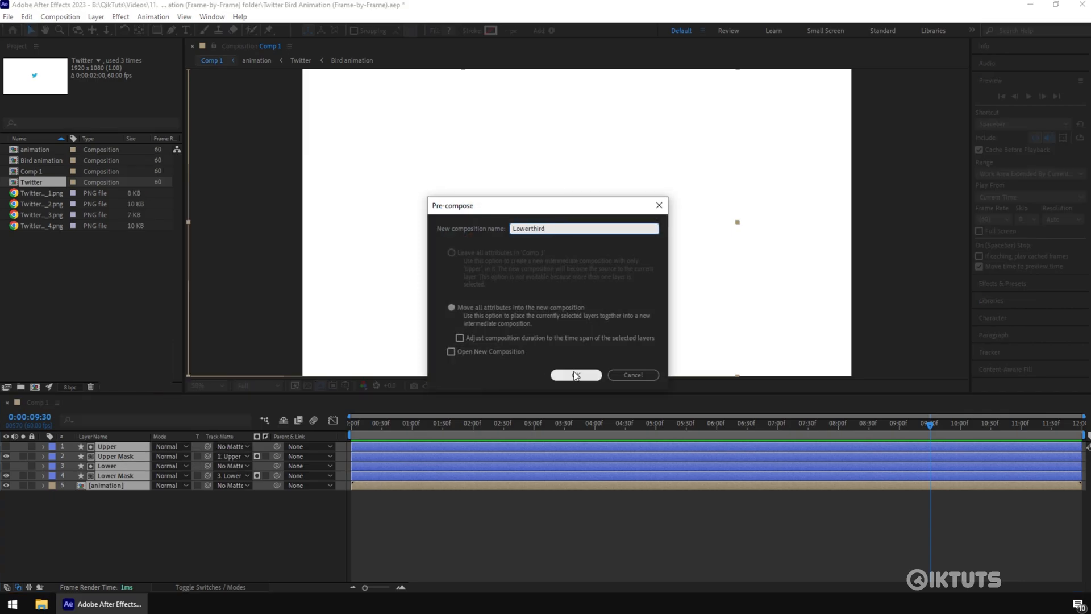
click(575, 375)
drag(446, 425, 959, 424)
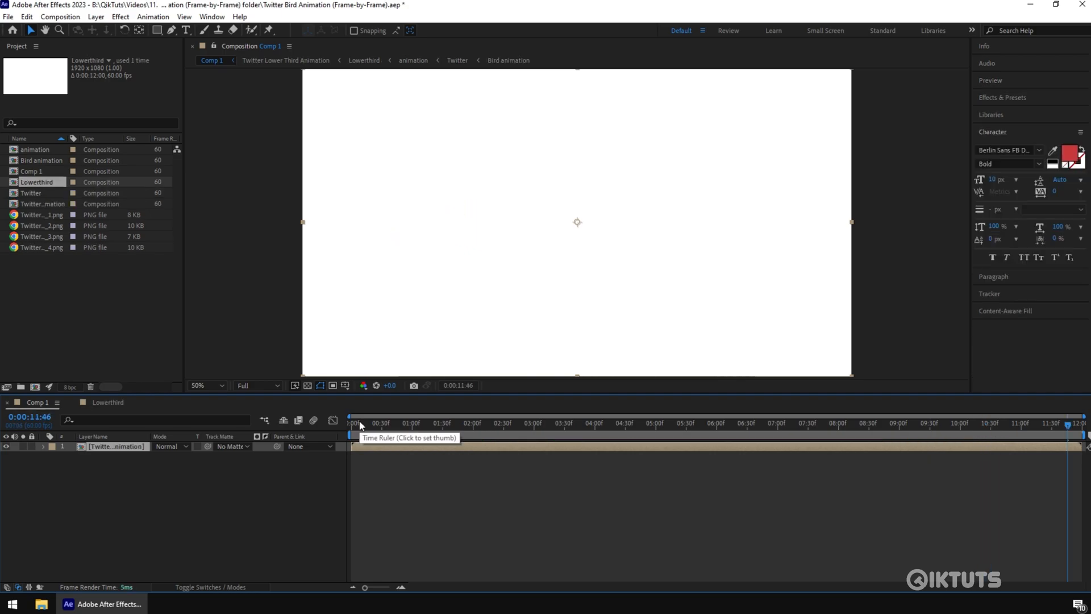
With the timeline at 0:00:03:34, scale down the lower third layer and place it in the frame's lower-left corner.
drag(352, 423, 567, 425)
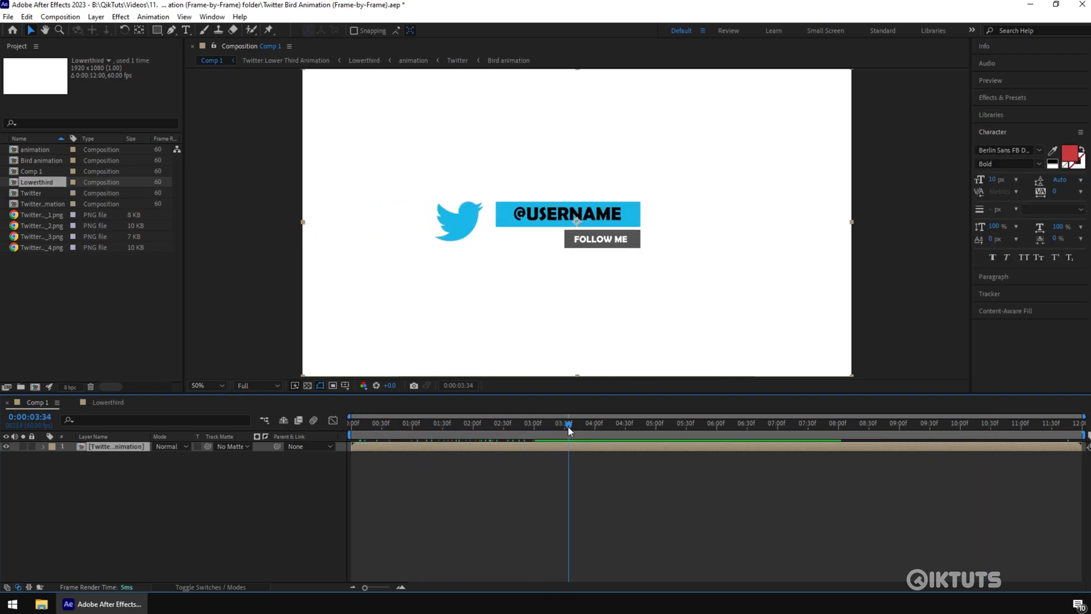
drag(838, 127, 796, 185)
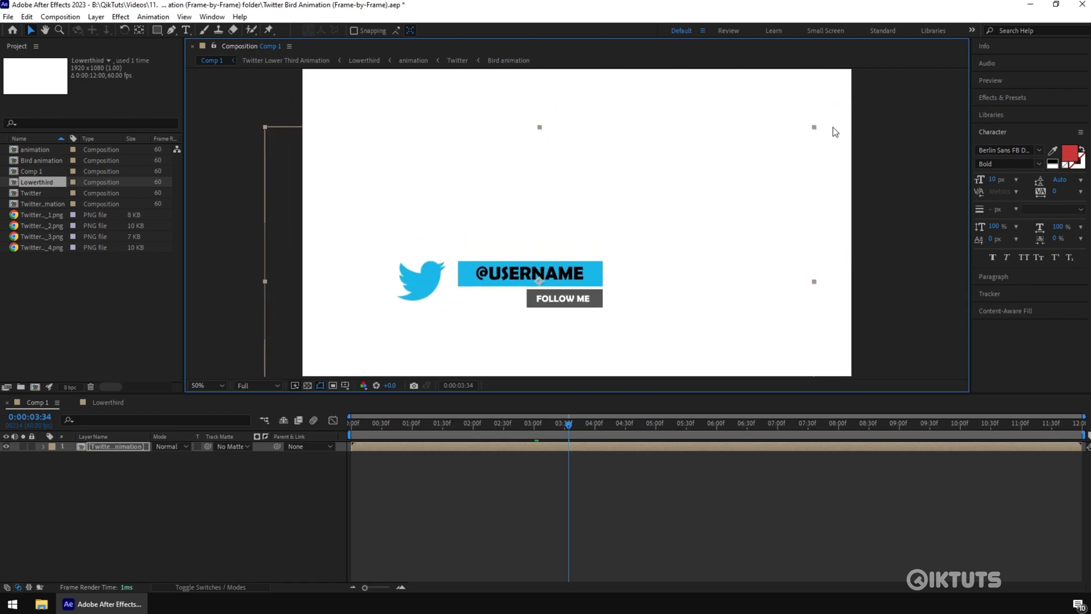
drag(816, 129, 729, 188)
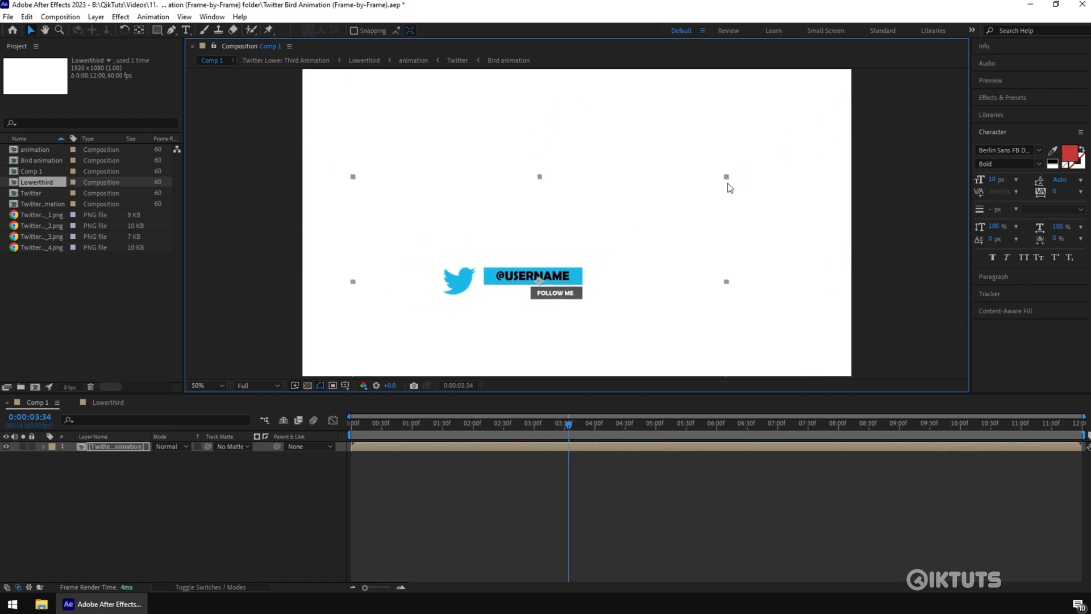
drag(613, 252, 516, 300)
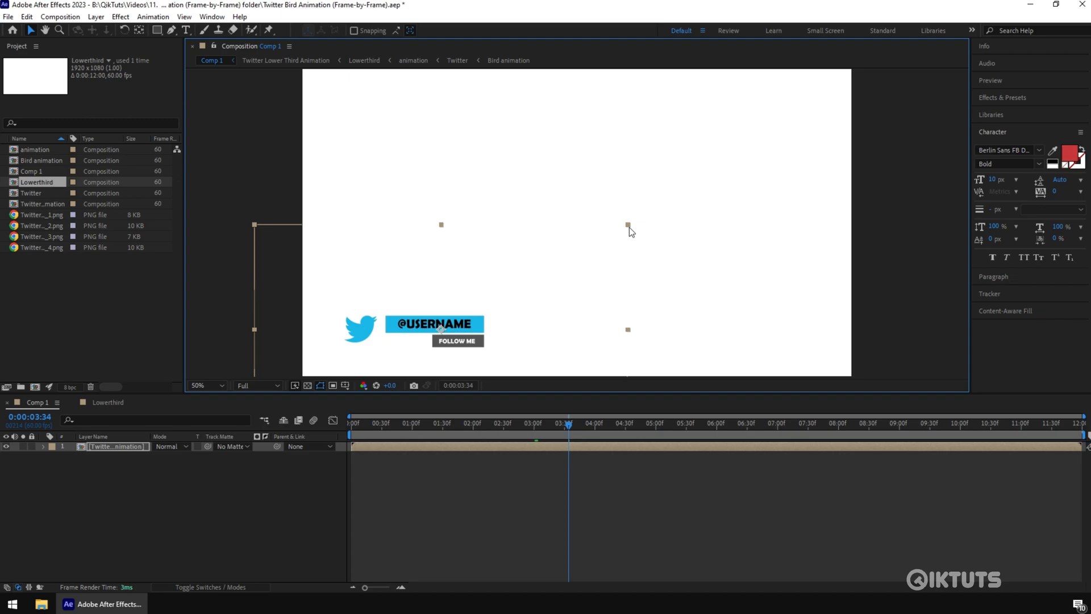
drag(625, 234, 585, 241)
drag(508, 306, 488, 319)
Deselect the layer and play the finished lower third from the start of Comp 1.
click(435, 573)
click(379, 425)
drag(368, 426, 349, 427)
key(space)
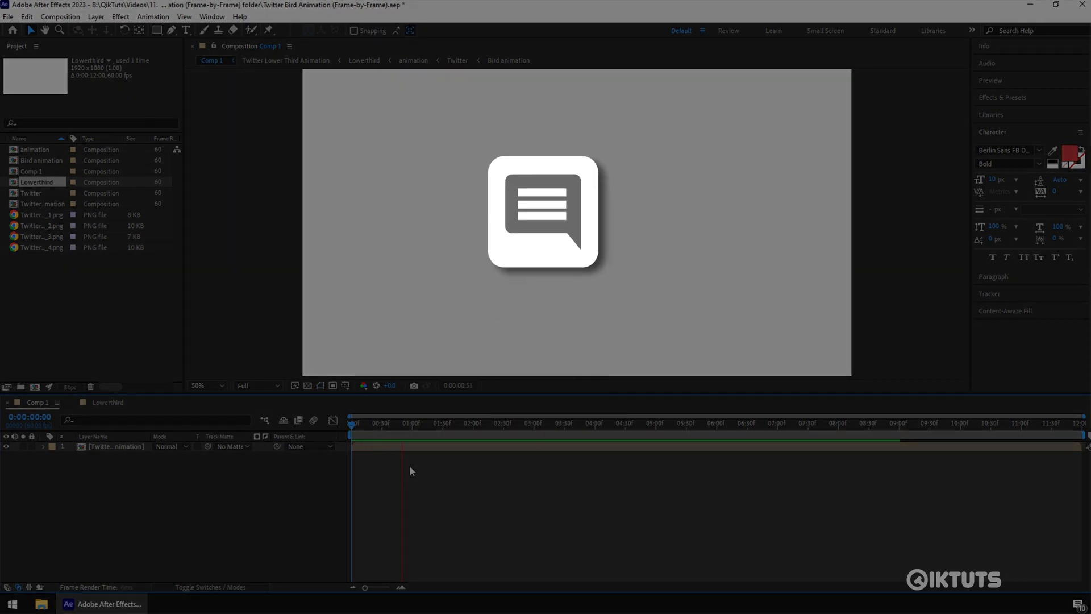